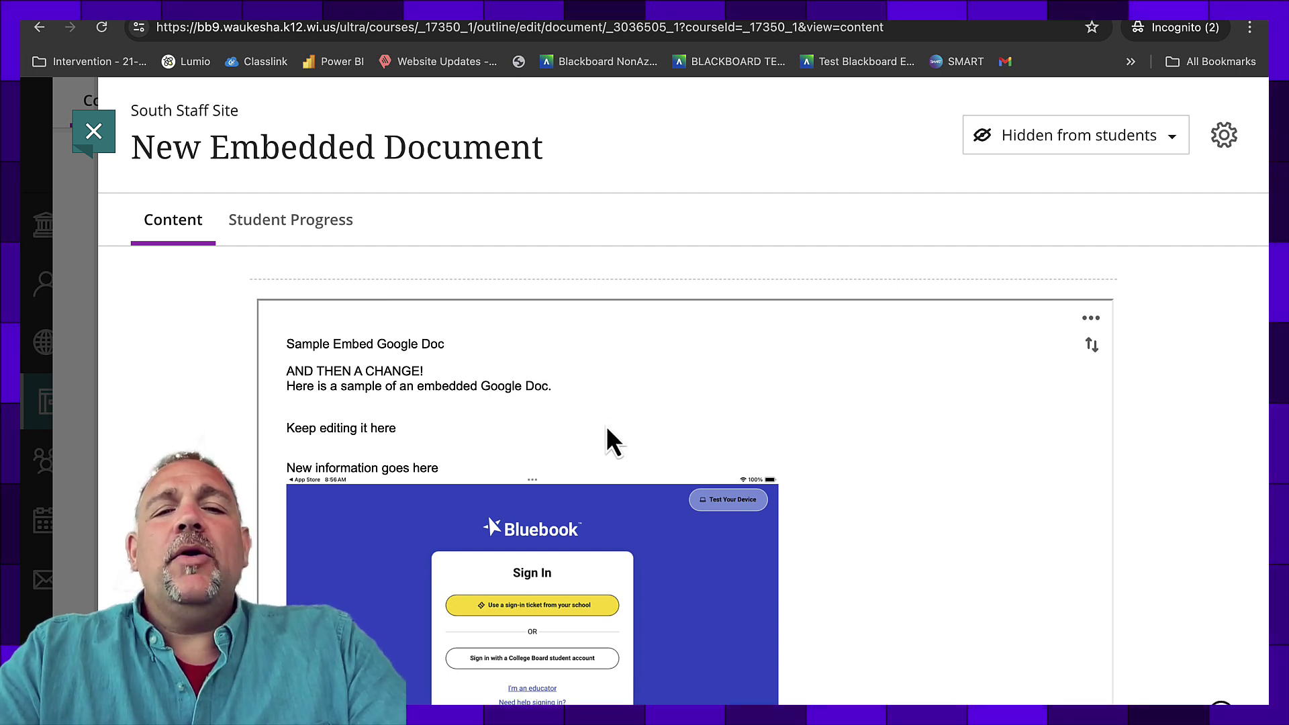
Step: Scroll the embedded document and highlight its heading 'AND THEN A CHANGE!'
scroll(601, 431, "down", 1)
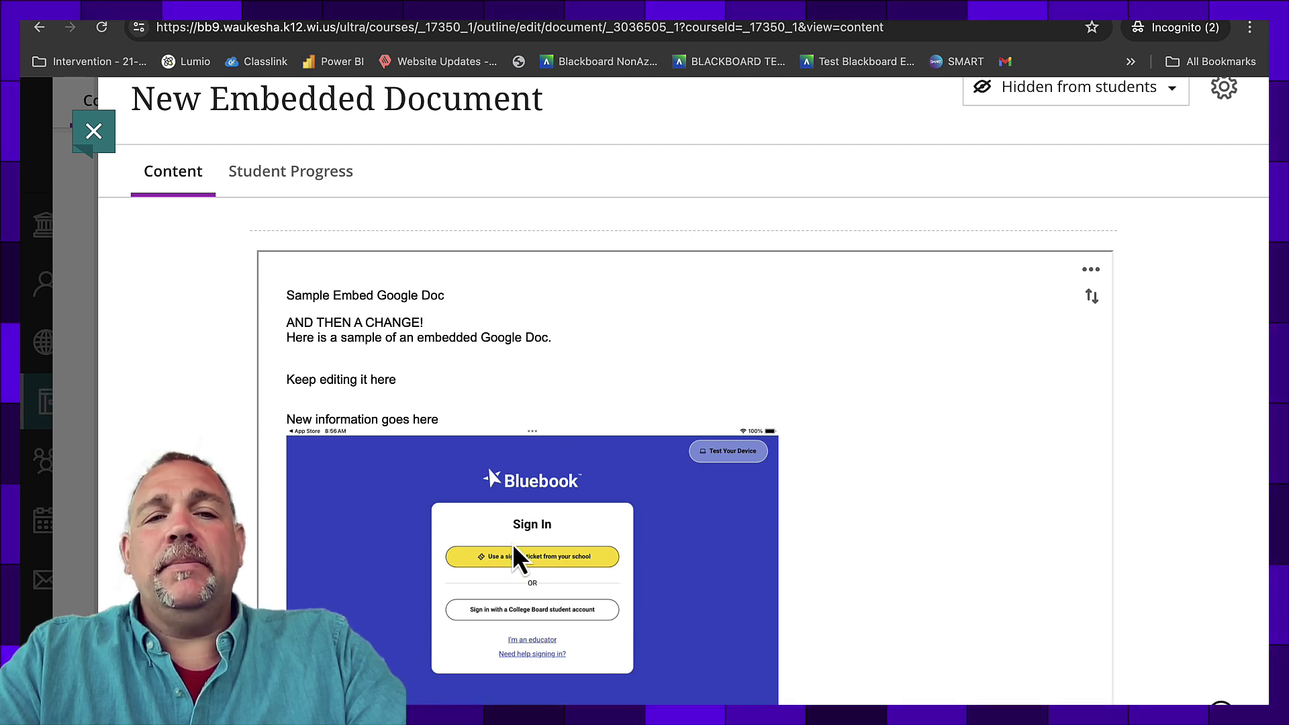
left_click_drag(292, 296, 445, 297)
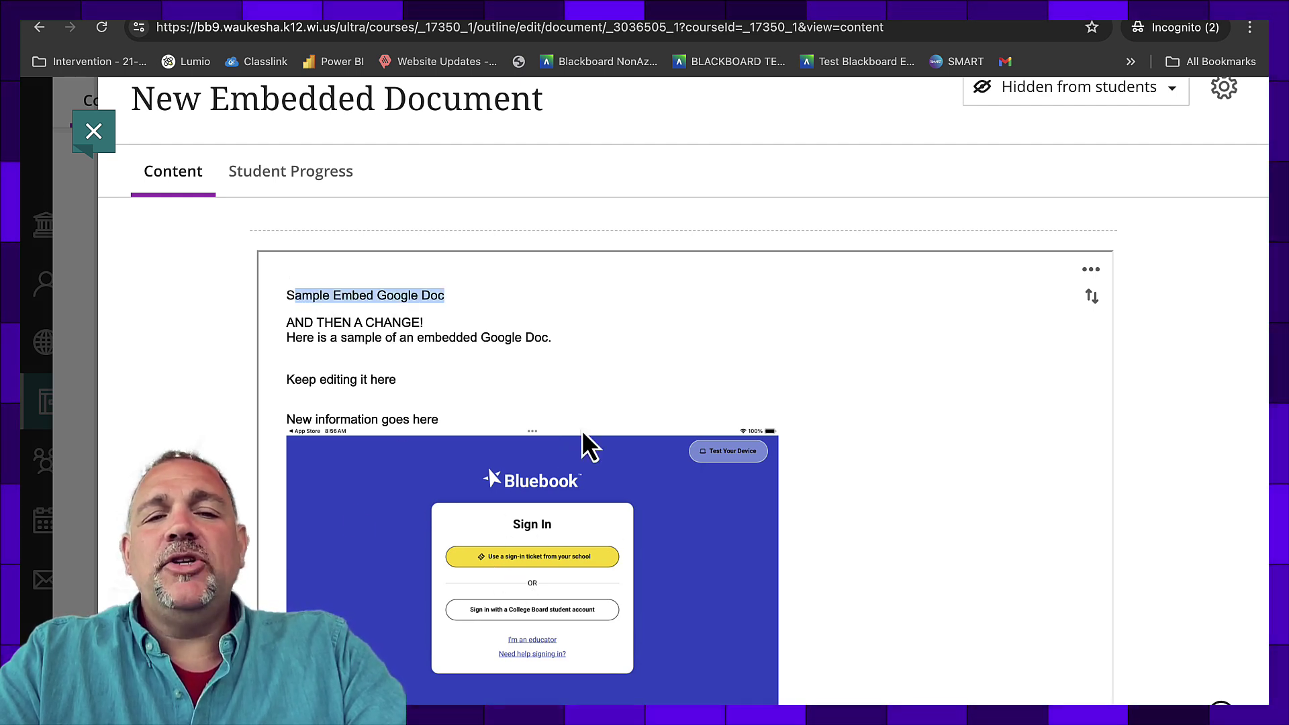
scroll(583, 434, "down", 1)
scroll(583, 433, "up", 3)
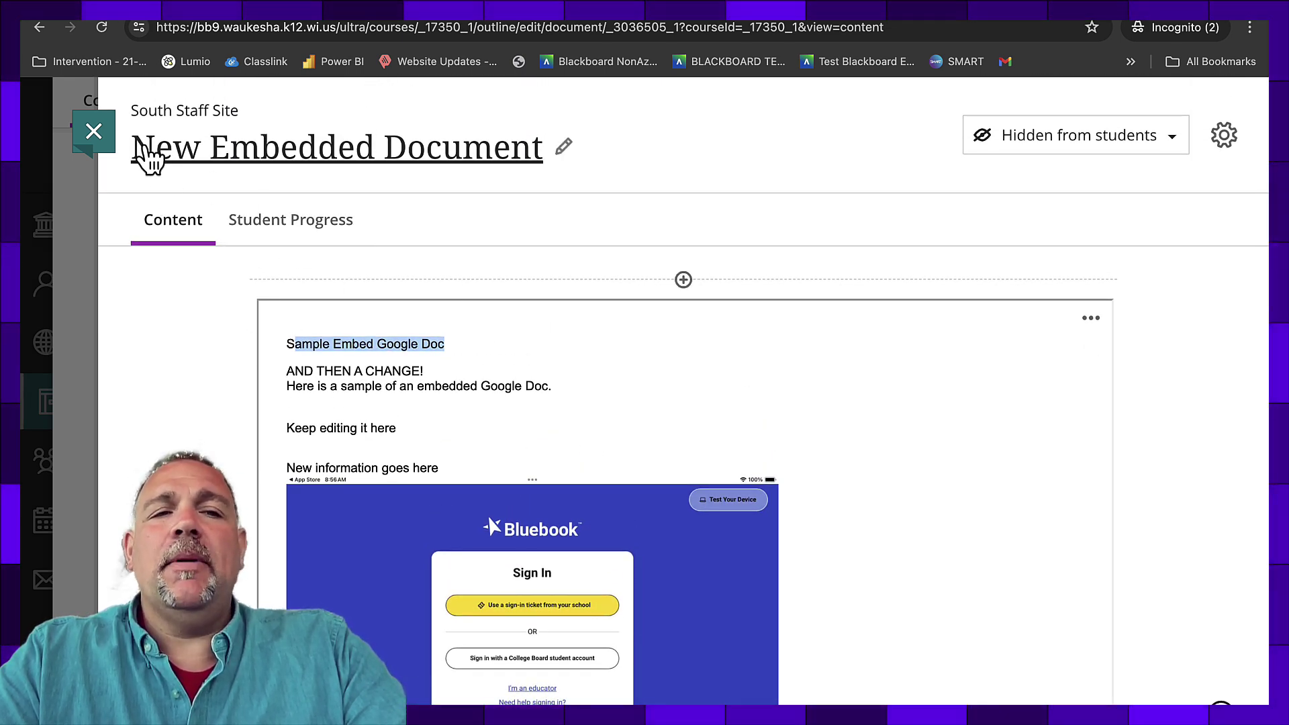
Step: Close the document and choose Create from the + line below Adding Embed Code Size
left_click(94, 134)
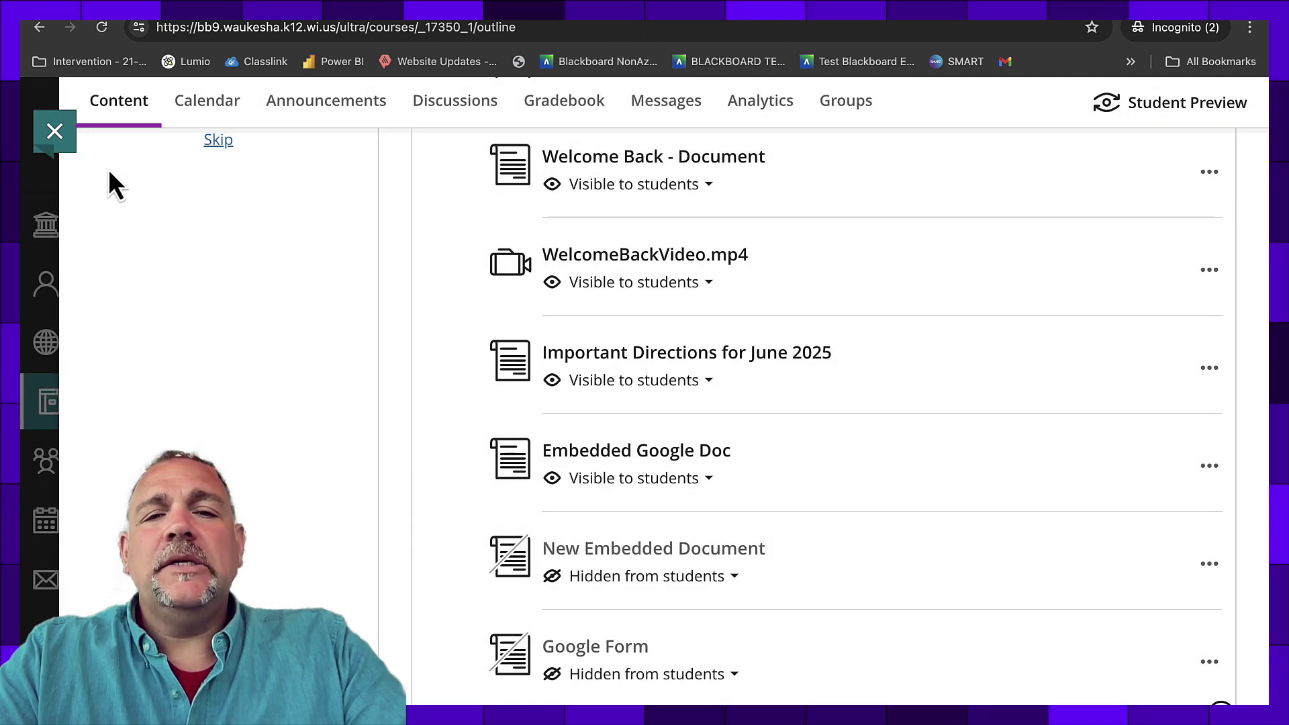
scroll(900, 608, "up", 10)
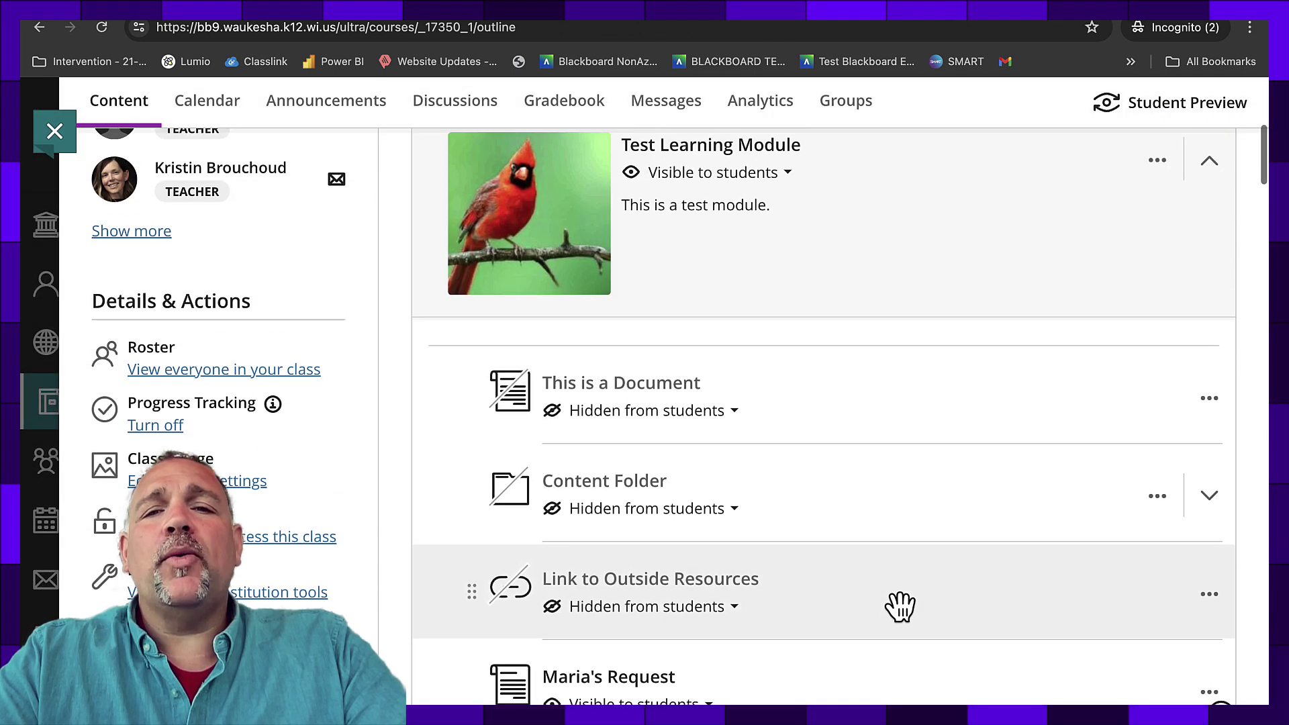
scroll(709, 450, "up", 5)
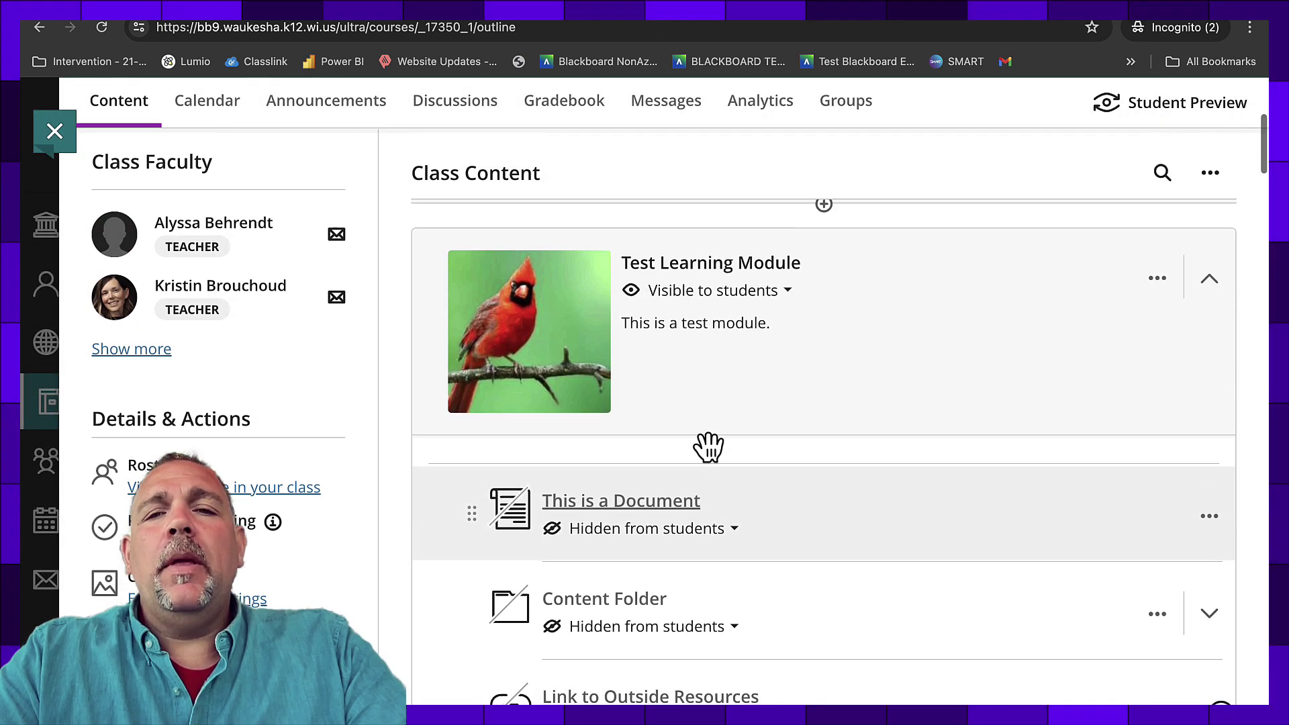
scroll(705, 446, "down", 15)
scroll(705, 445, "down", 1)
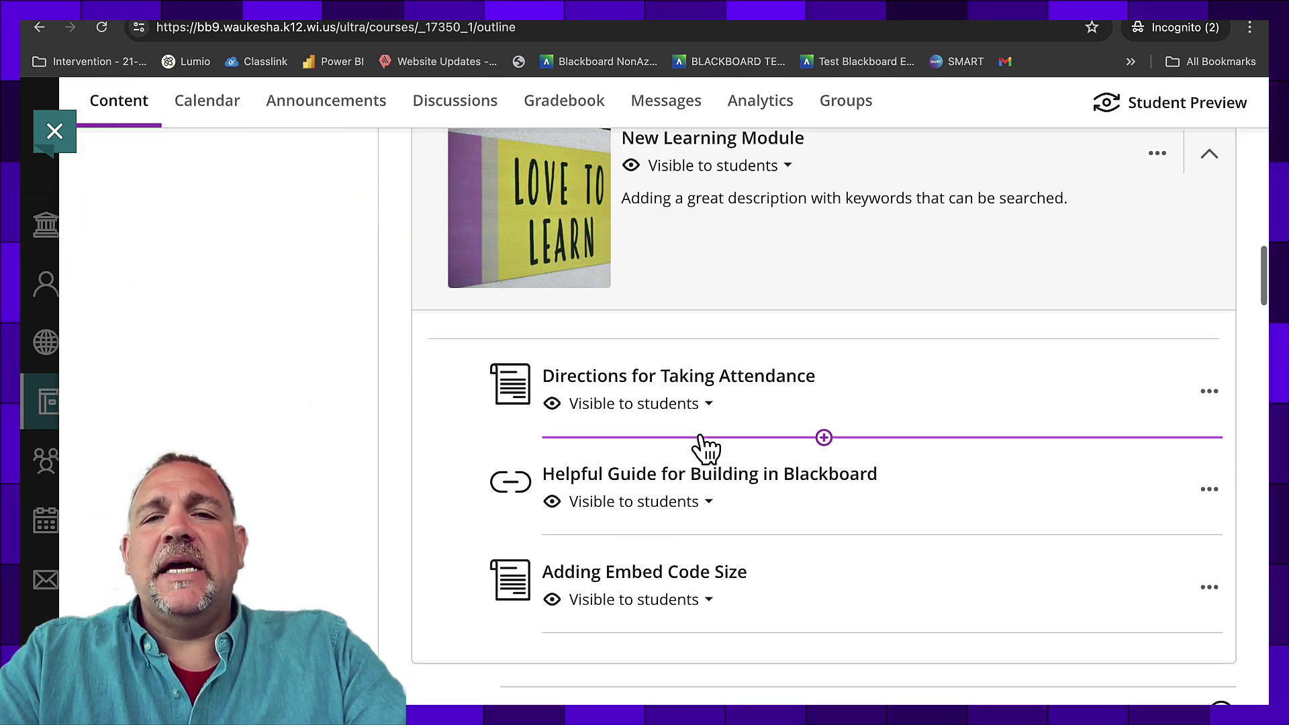
scroll(705, 443, "up", 2)
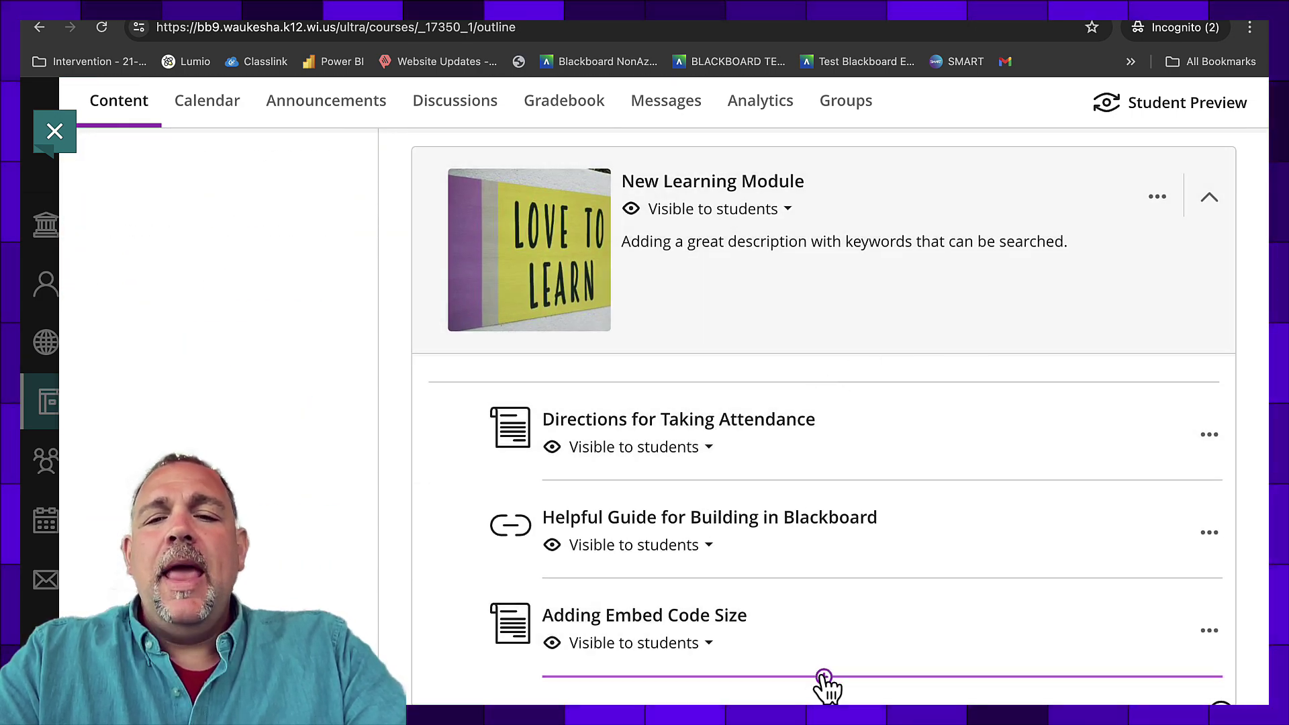
left_click(824, 678)
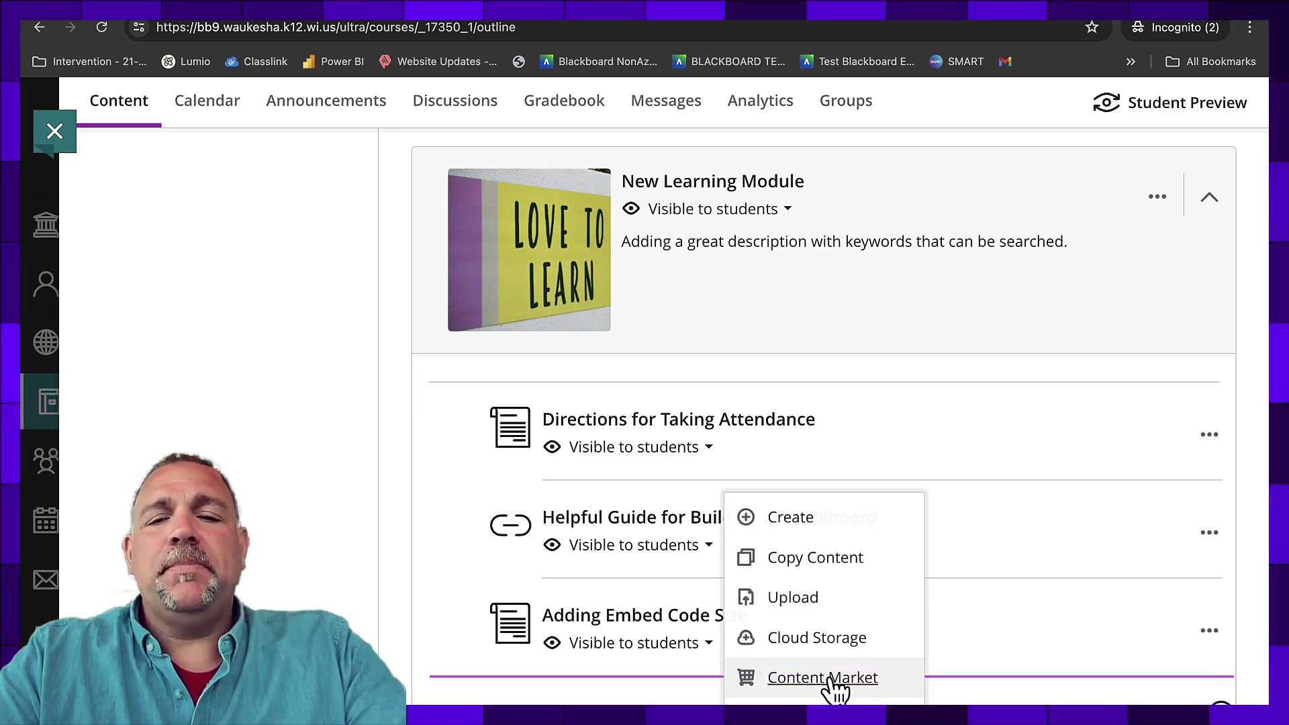
left_click(796, 531)
Step: Make a Document titled 'Embedded Google File' and add an empty HTML block to it
left_click(930, 370)
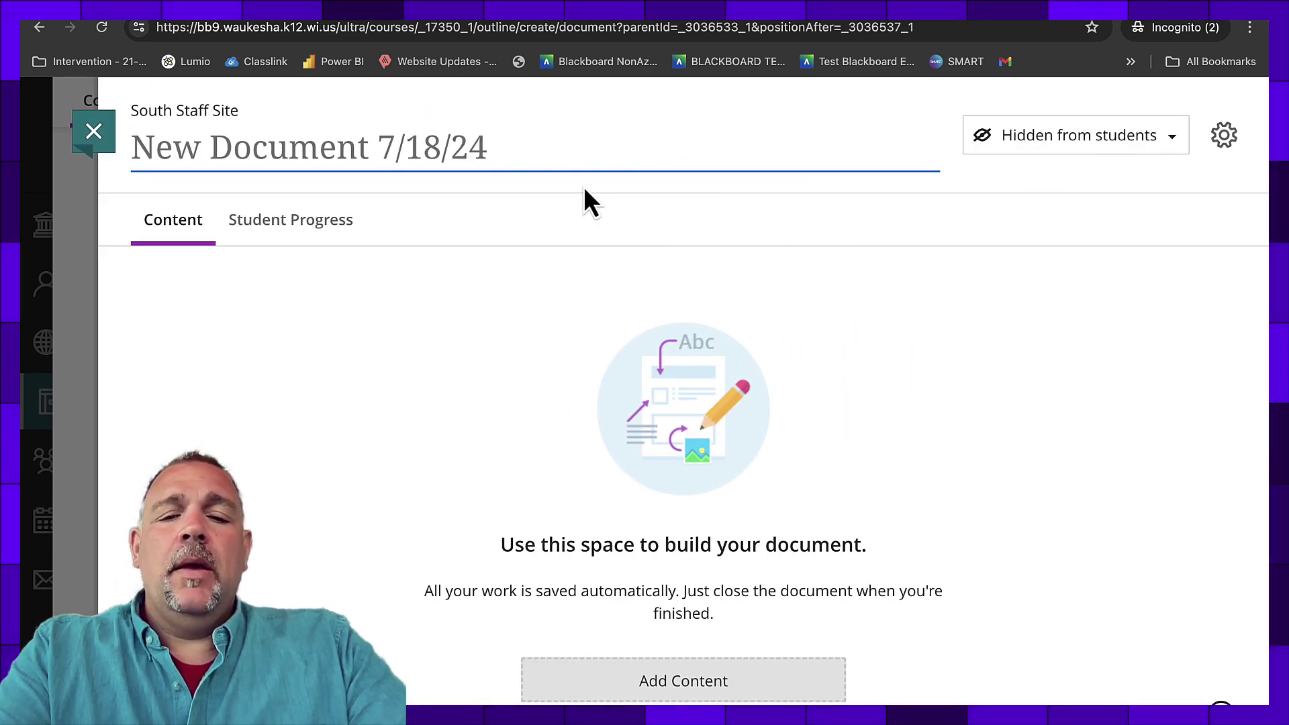
type("Embedded Google File")
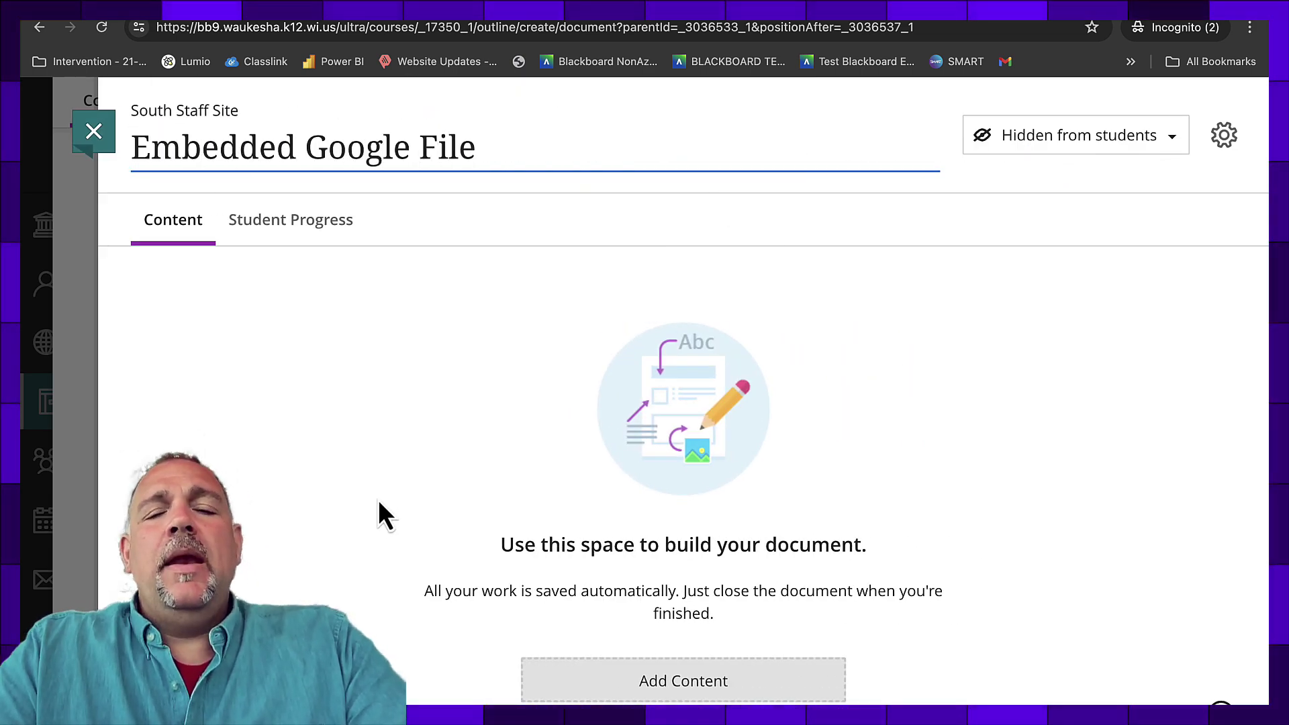
scroll(377, 500, "down", 2)
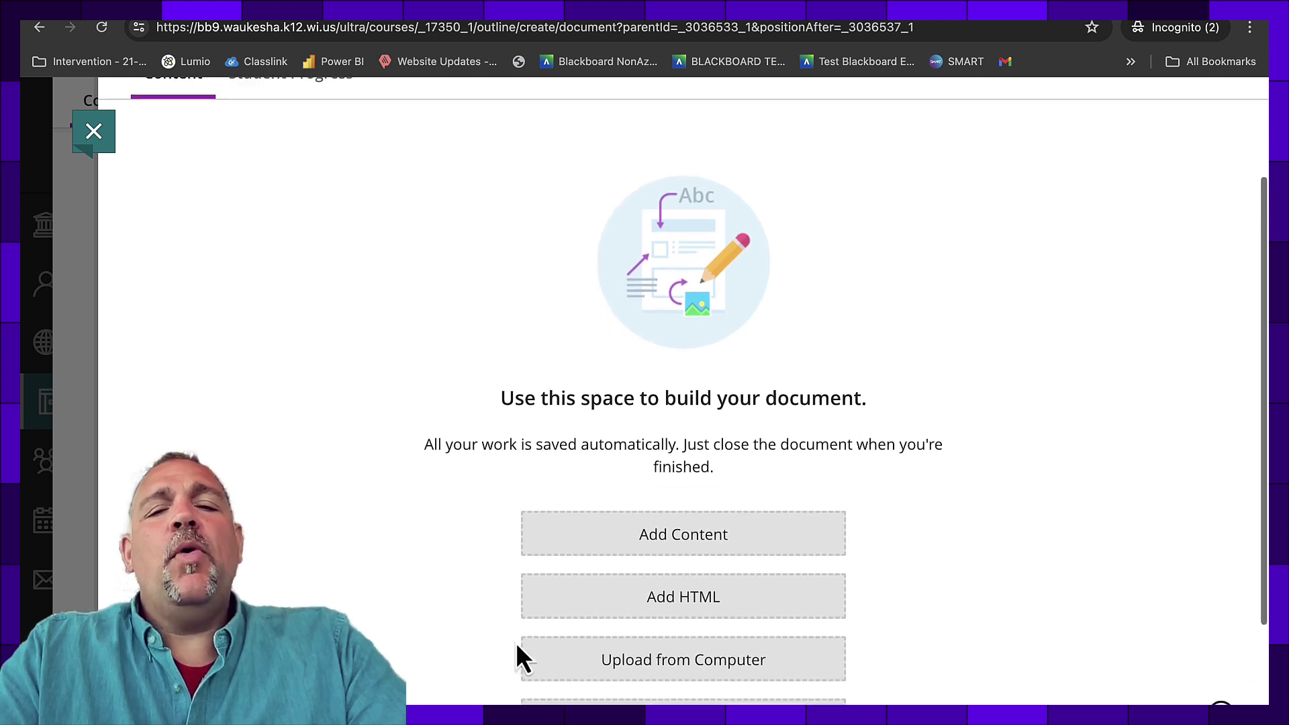
left_click(719, 611)
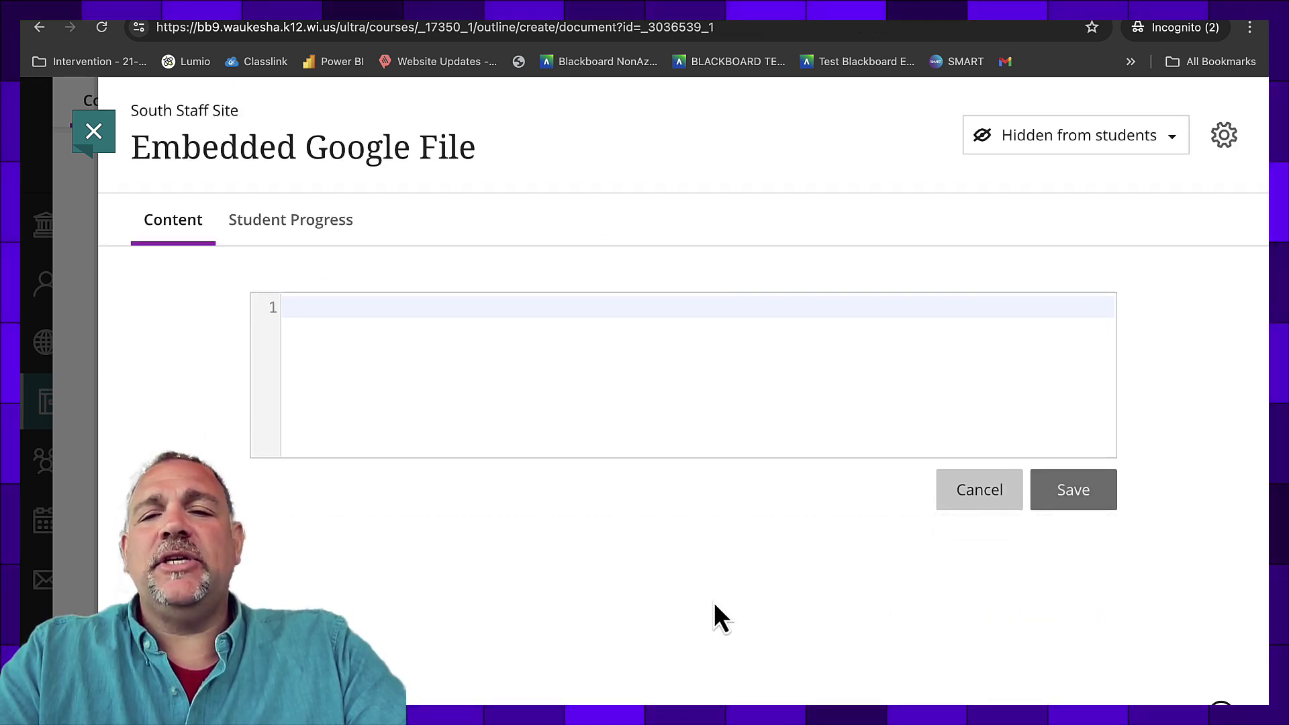
left_click(492, 348)
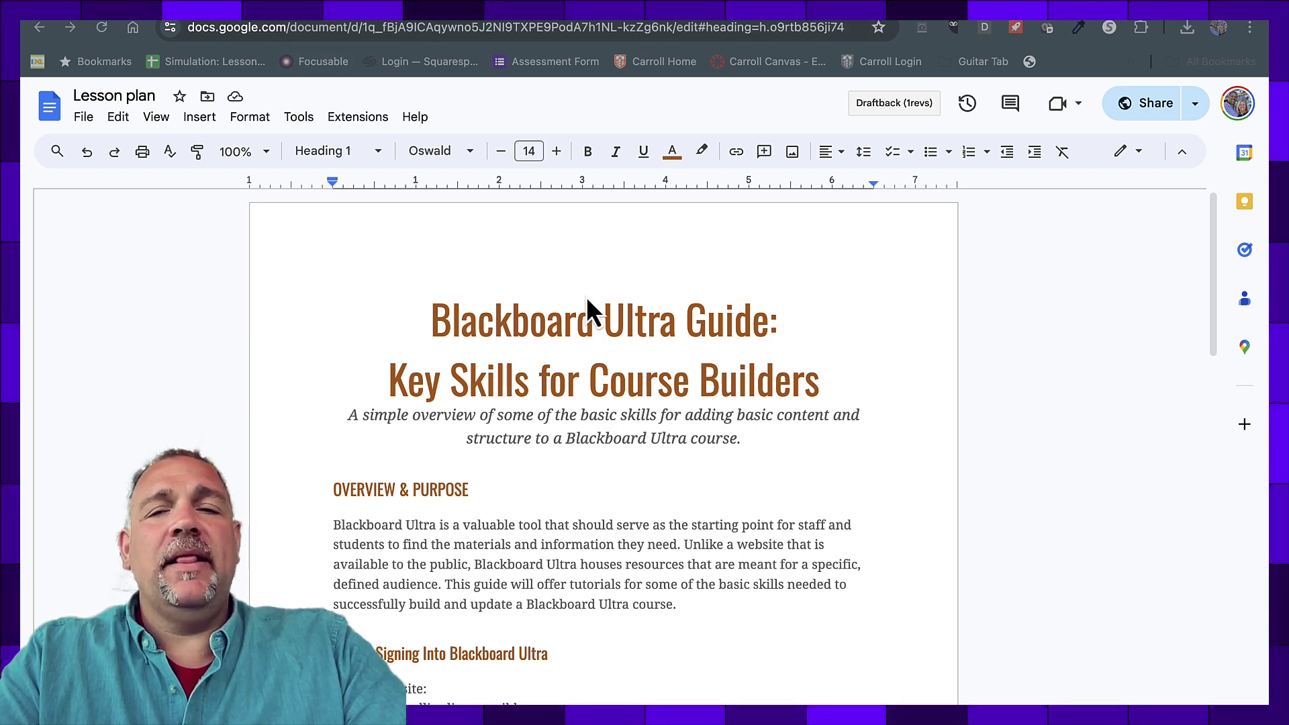
Step: Set Lesson plan's General access to Anyone with the link as Viewer
left_click(1196, 107)
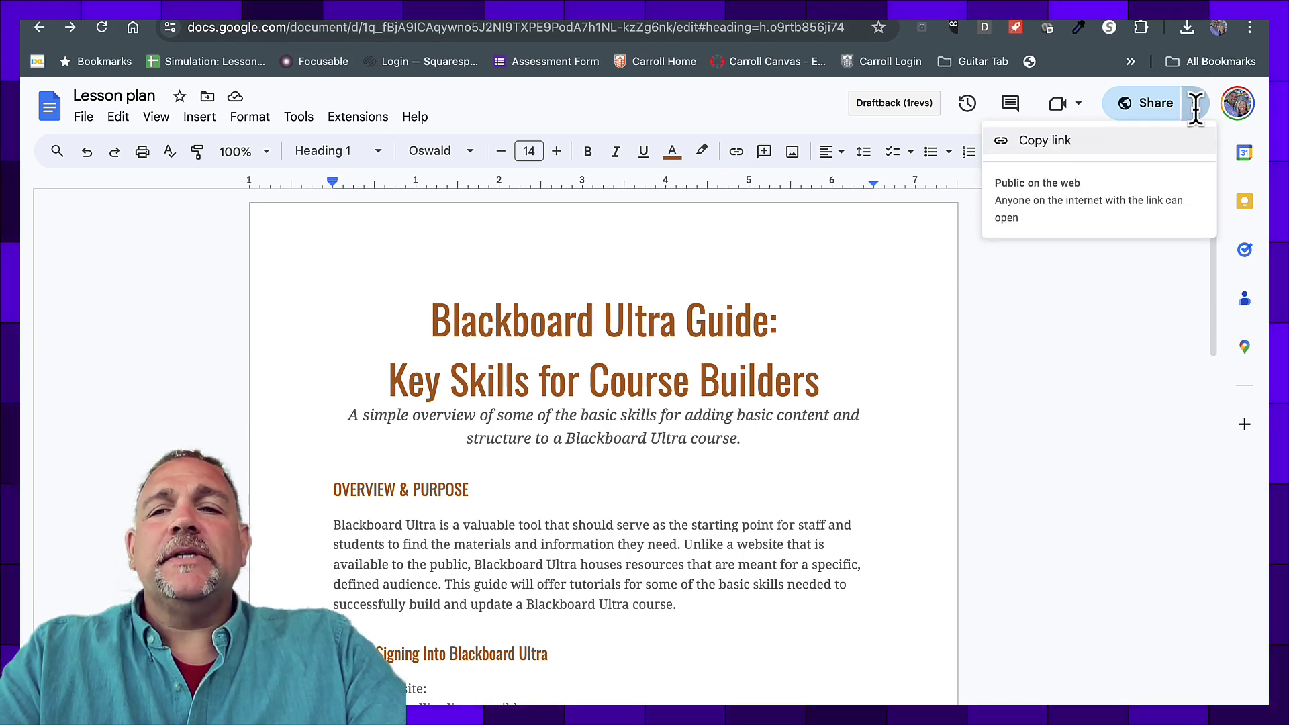
left_click(1134, 104)
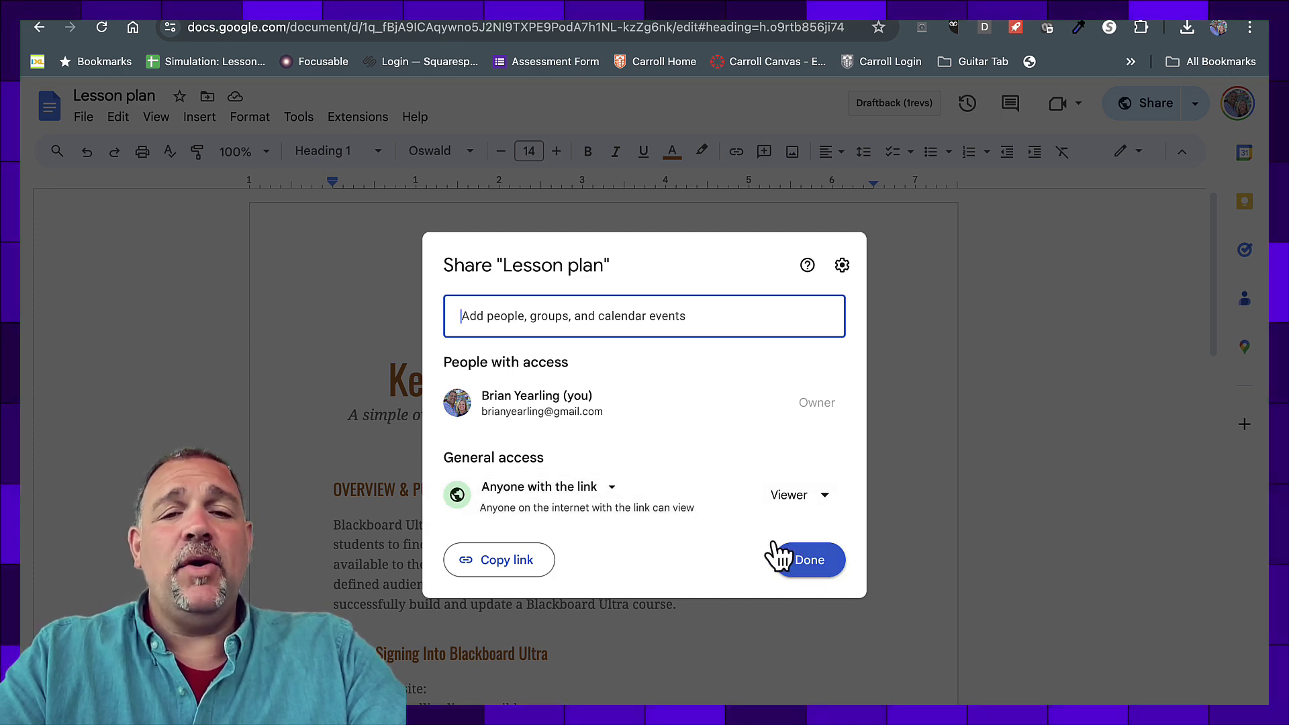
left_click(810, 564)
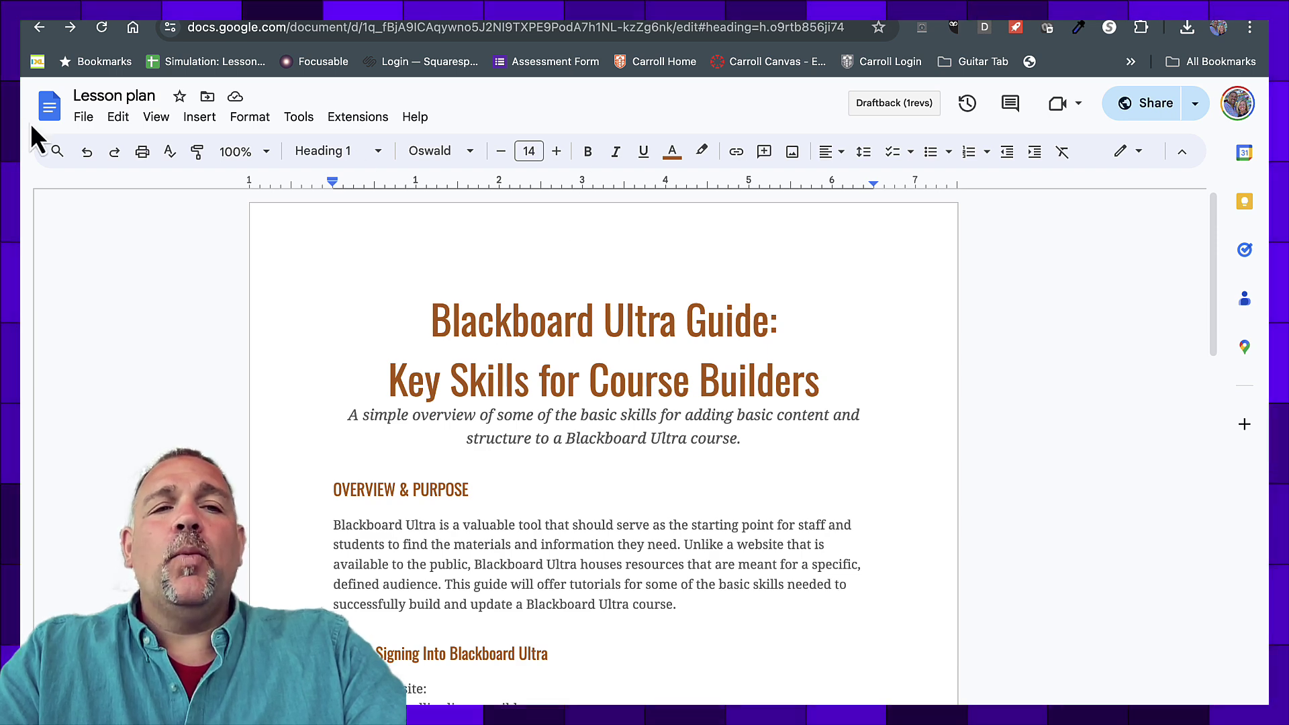
Step: Publish Lesson plan via File > Share > Publish to web and select its iframe code
left_click(84, 118)
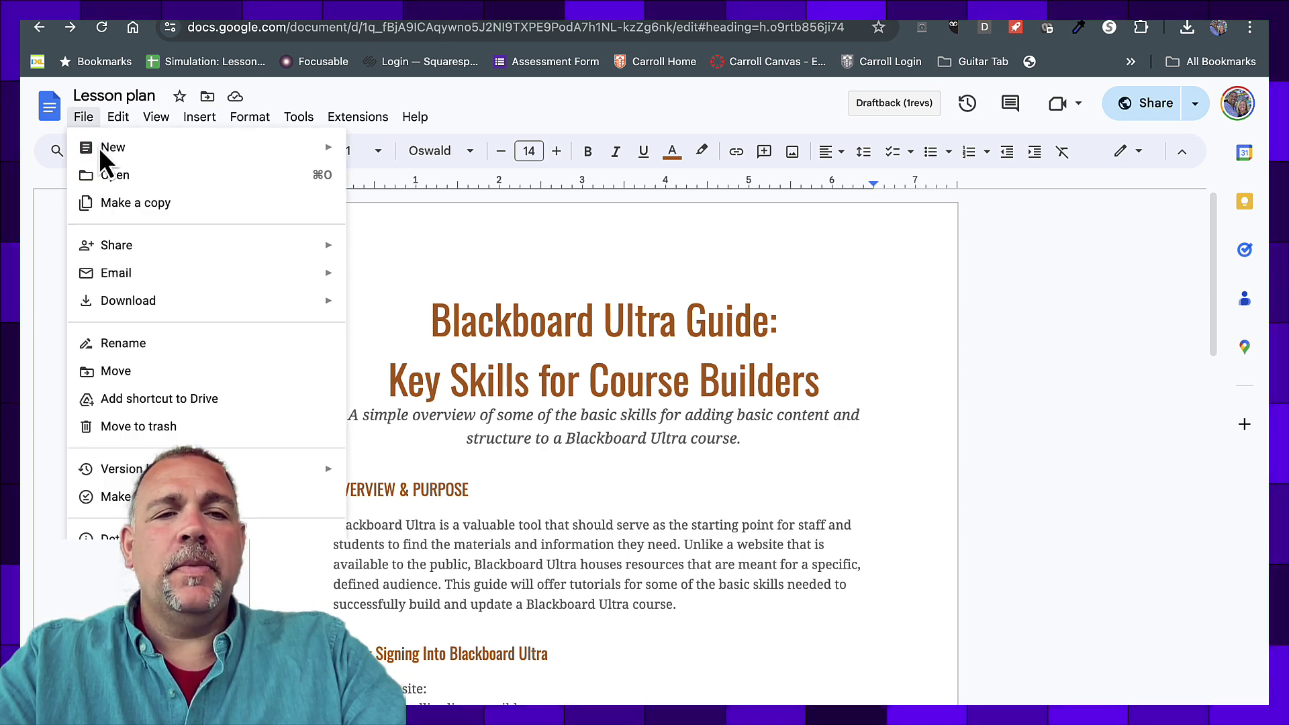
mouse_move(182, 263)
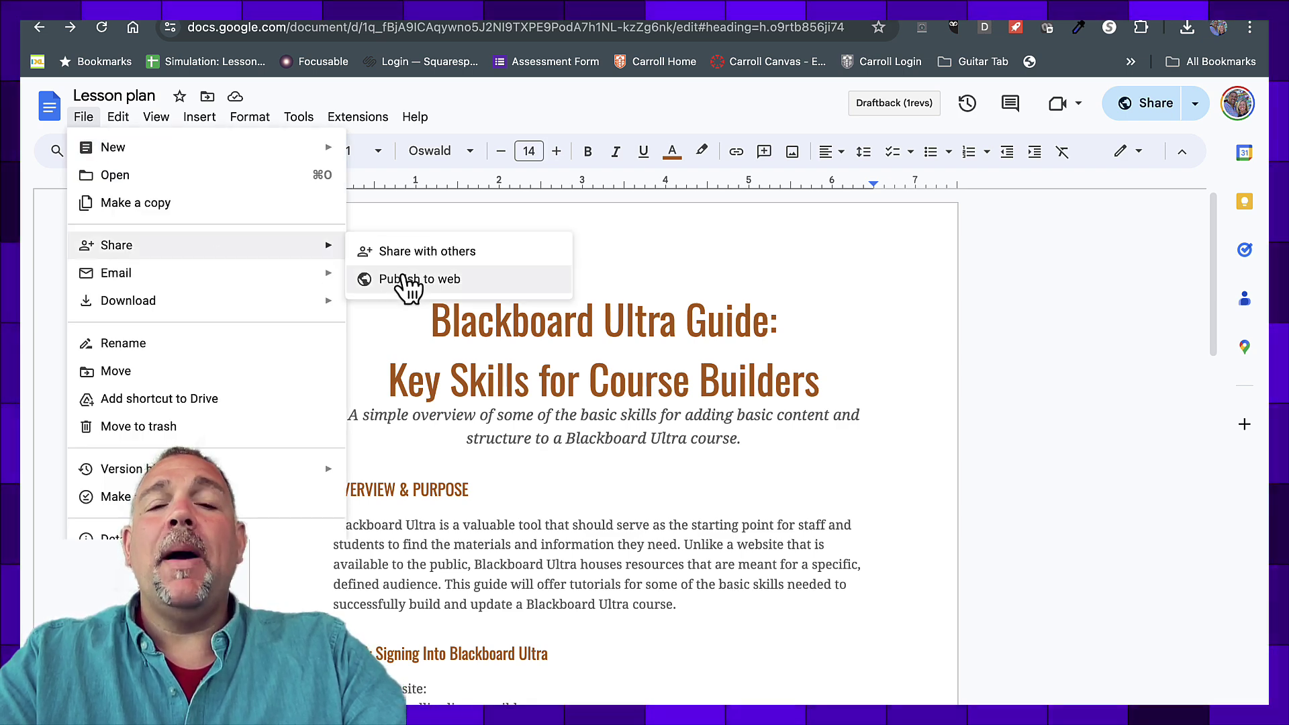
left_click(406, 281)
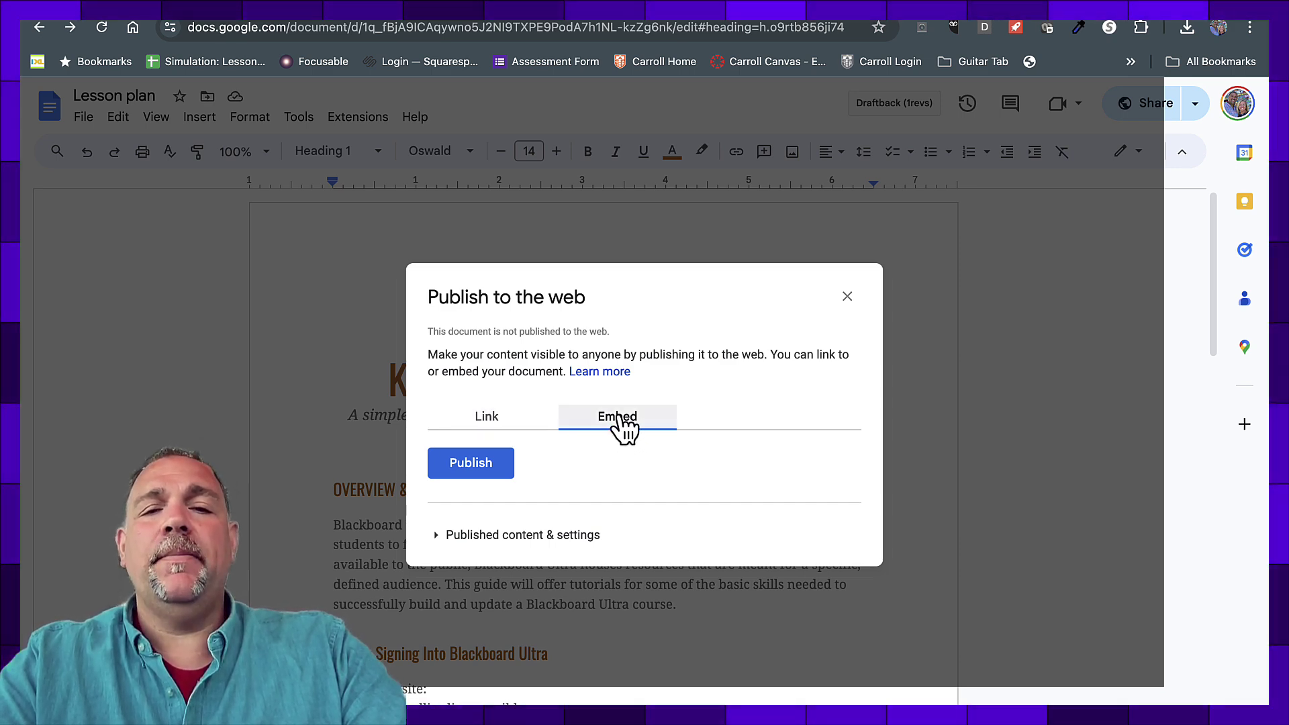
left_click(471, 463)
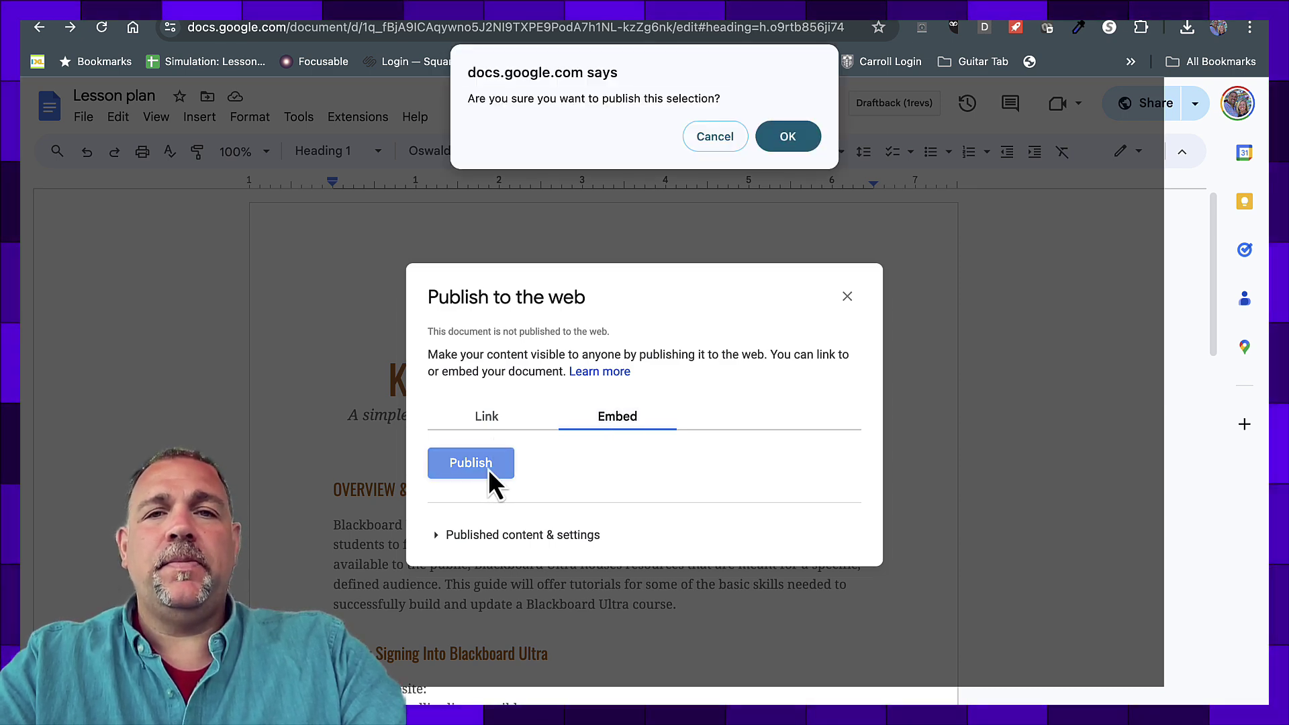
left_click(800, 143)
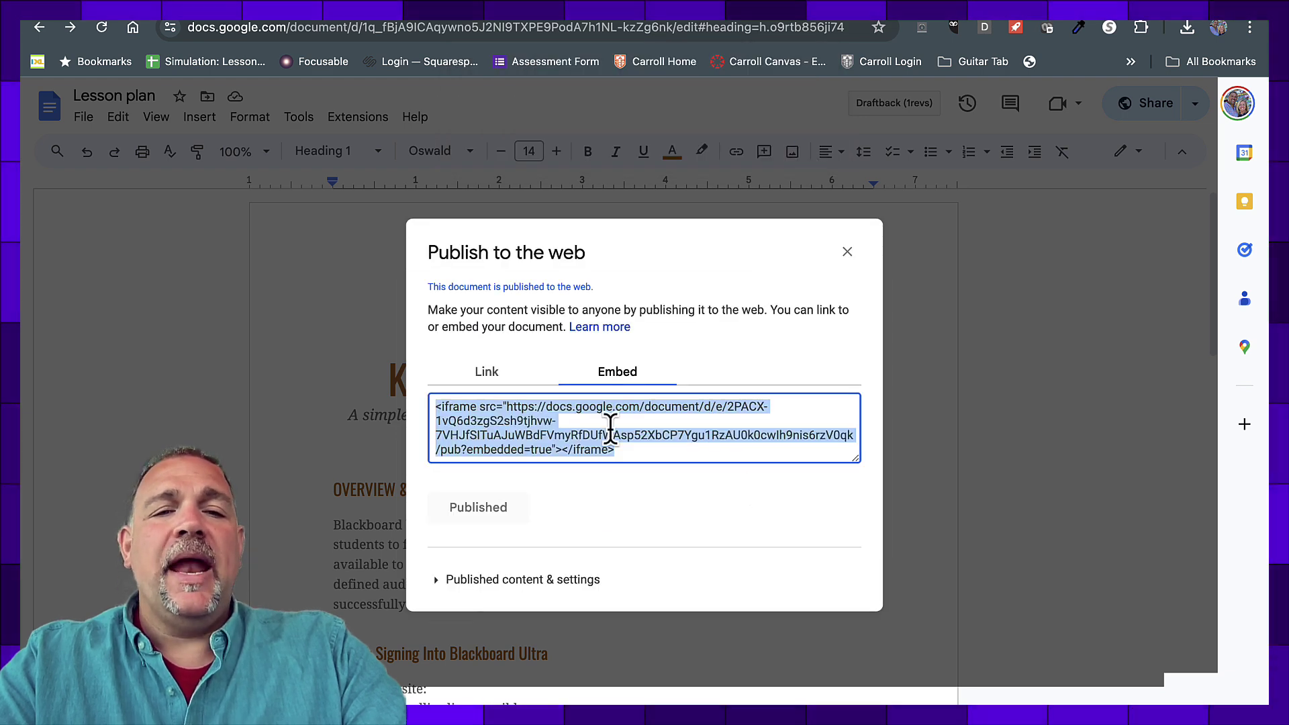
left_click(605, 460)
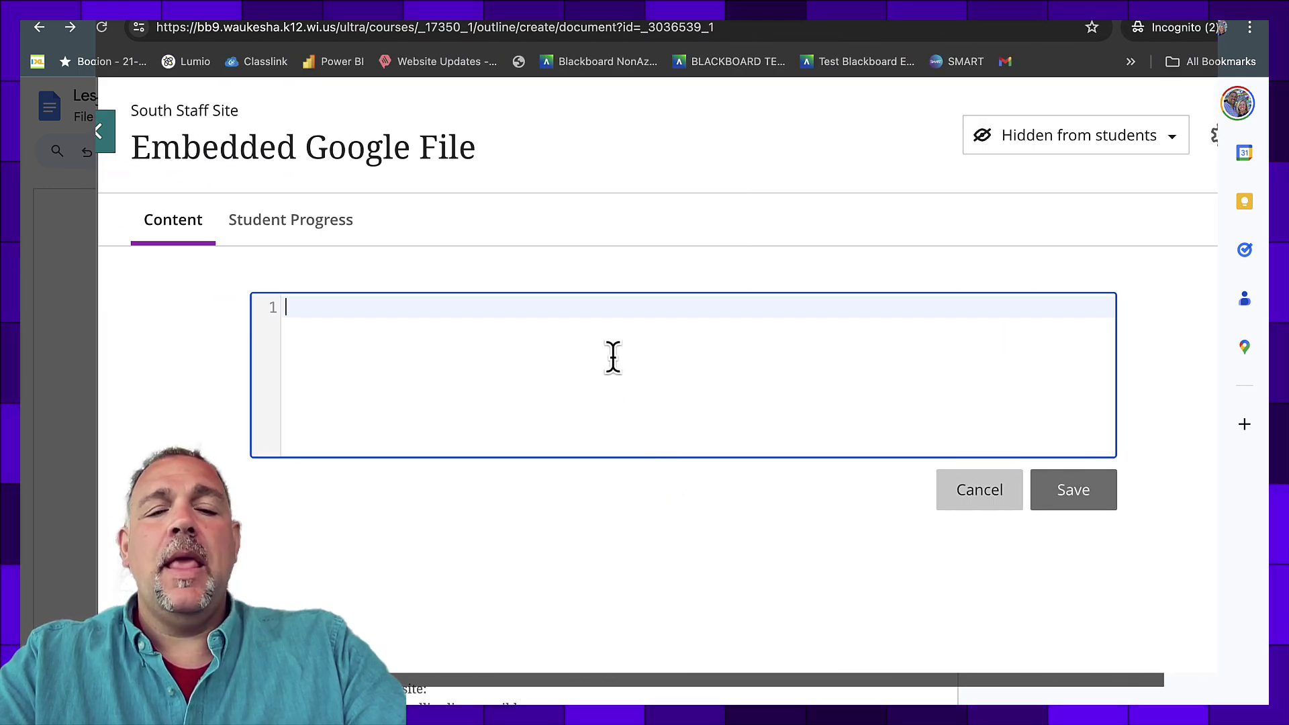
right_click(589, 336)
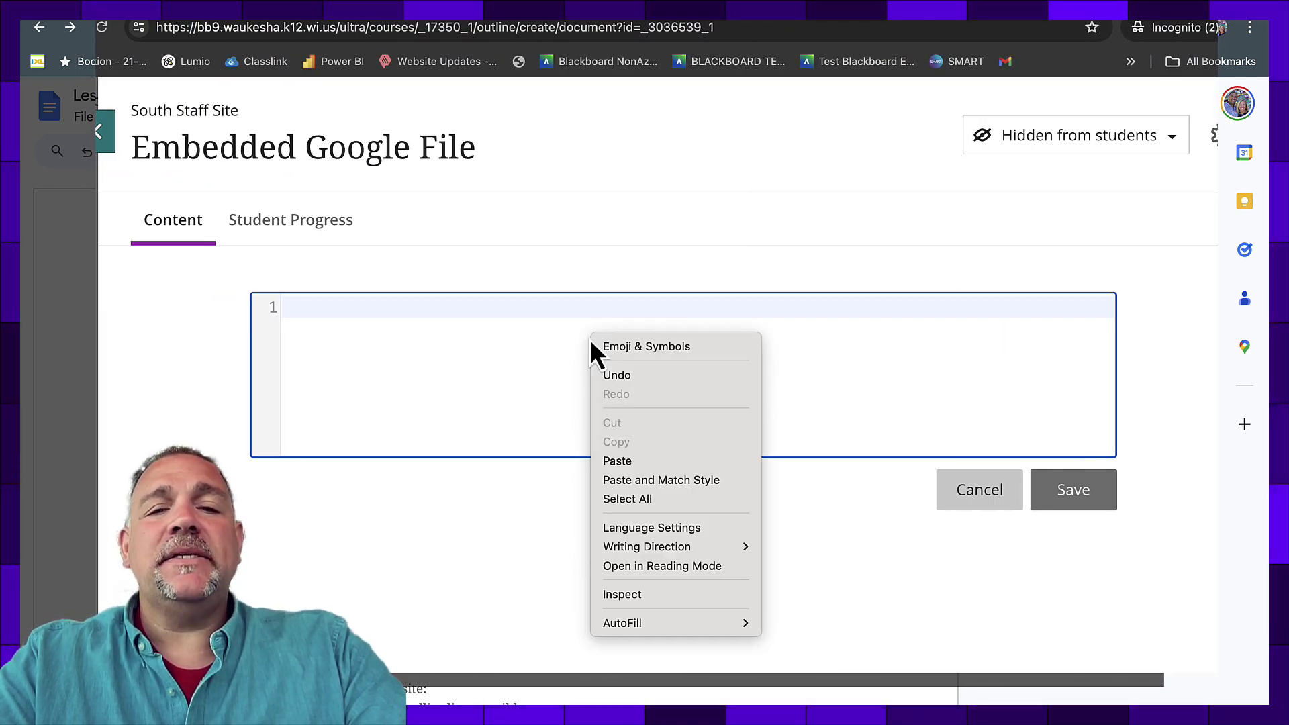
left_click(630, 459)
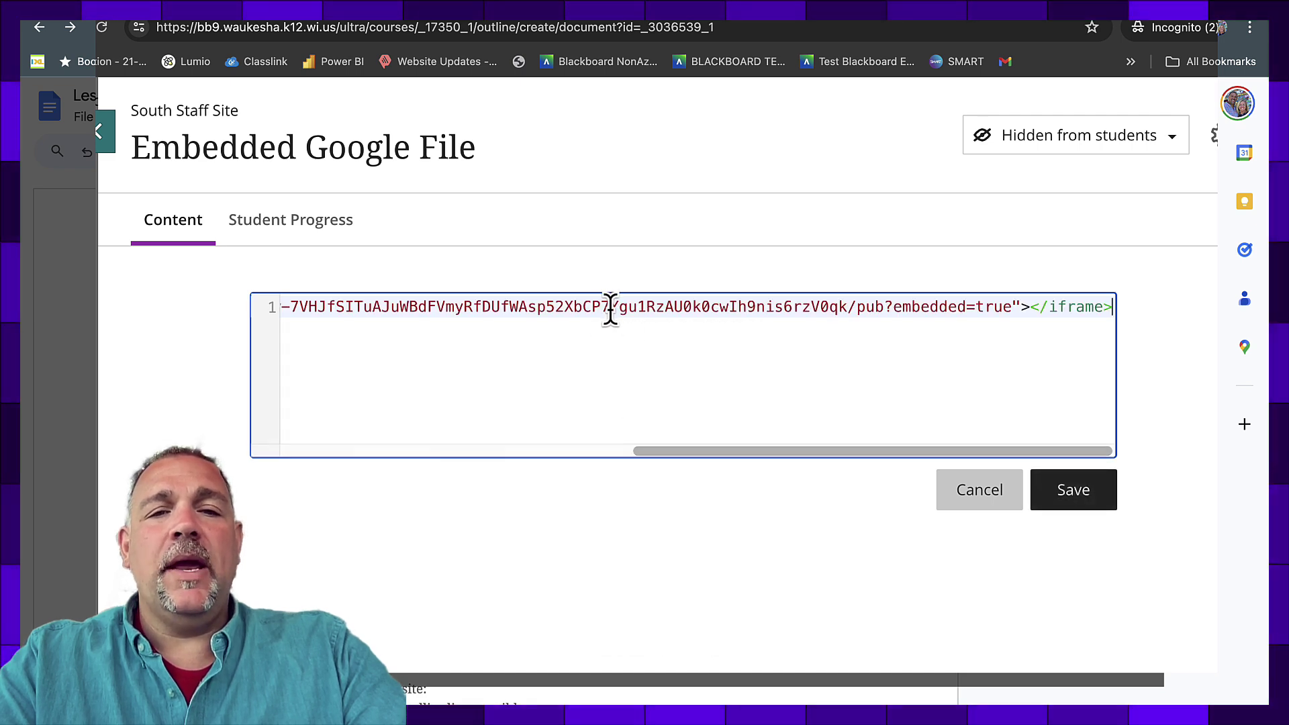
left_click(1074, 490)
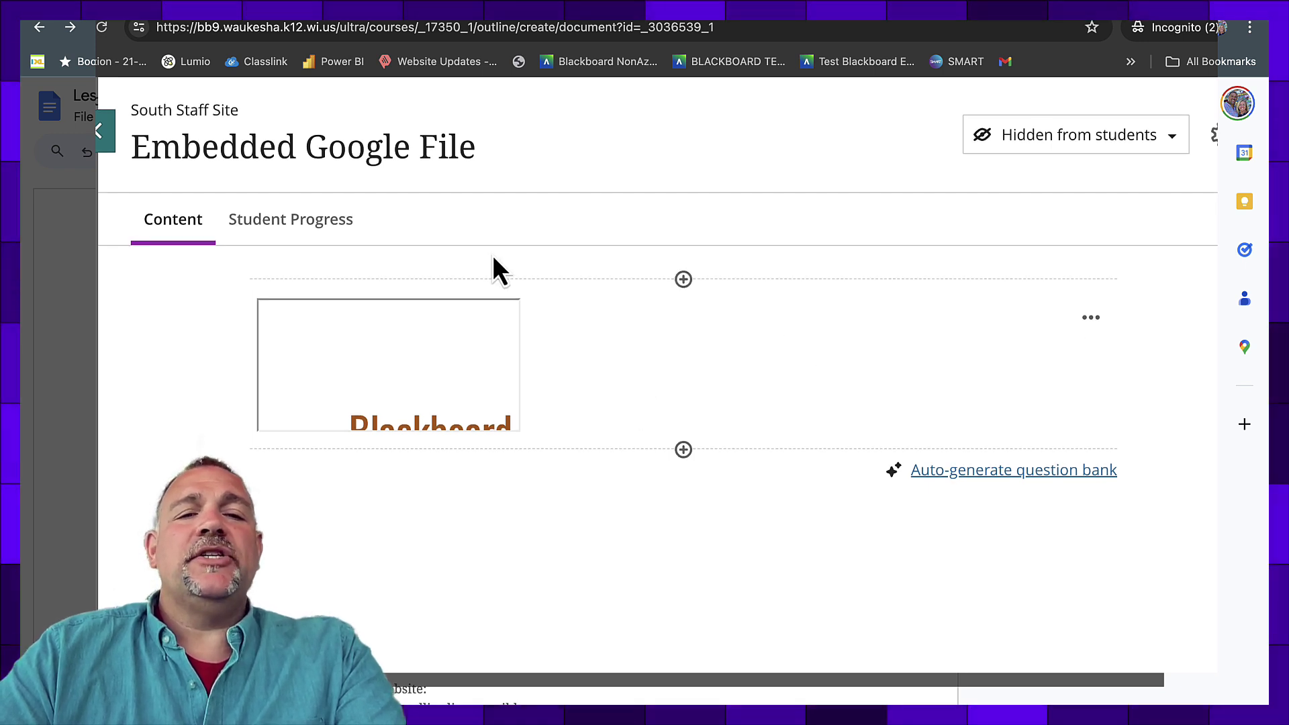
scroll(480, 371, "down", 1)
scroll(482, 374, "down", 10)
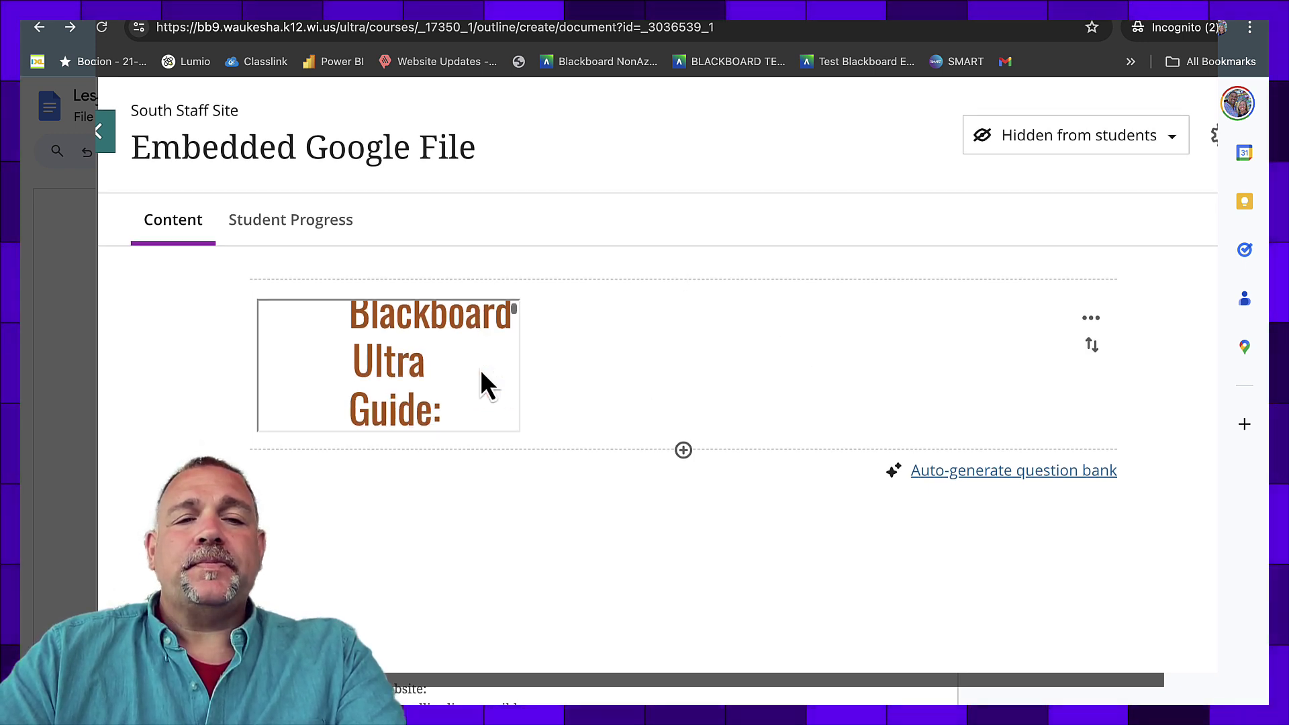
scroll(481, 373, "down", 10)
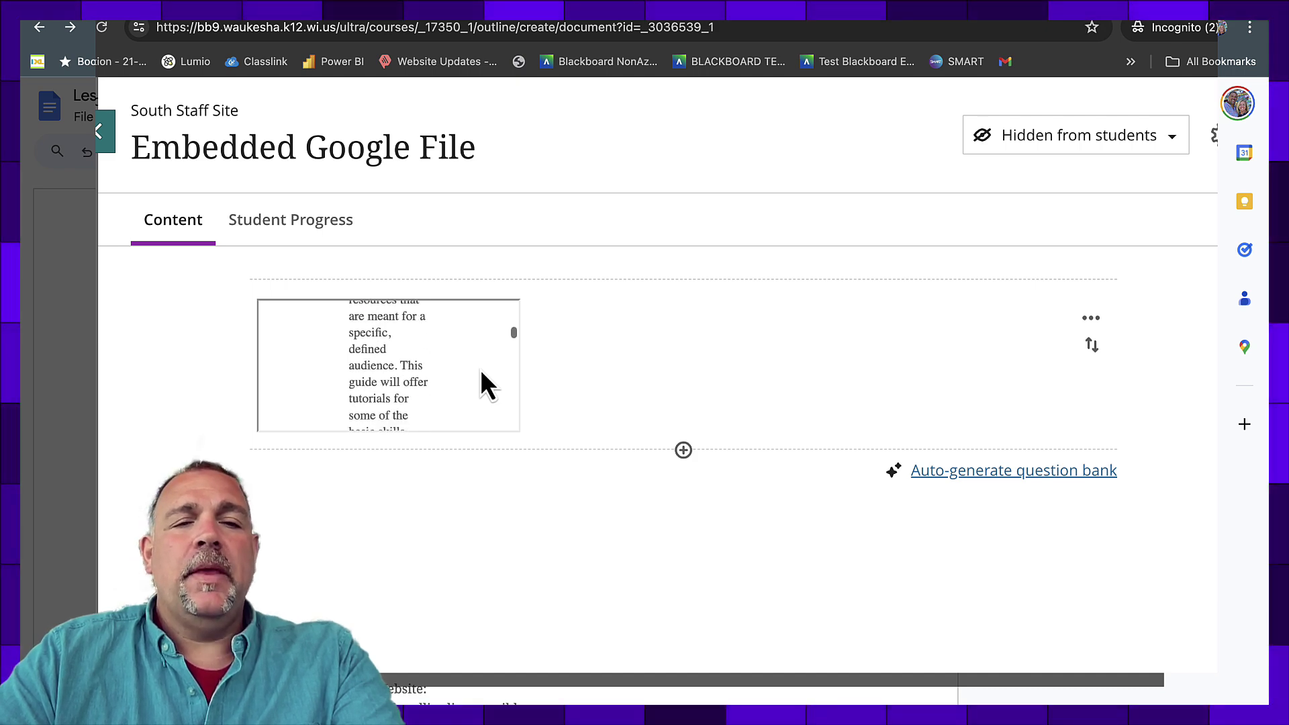
scroll(482, 371, "up", 5)
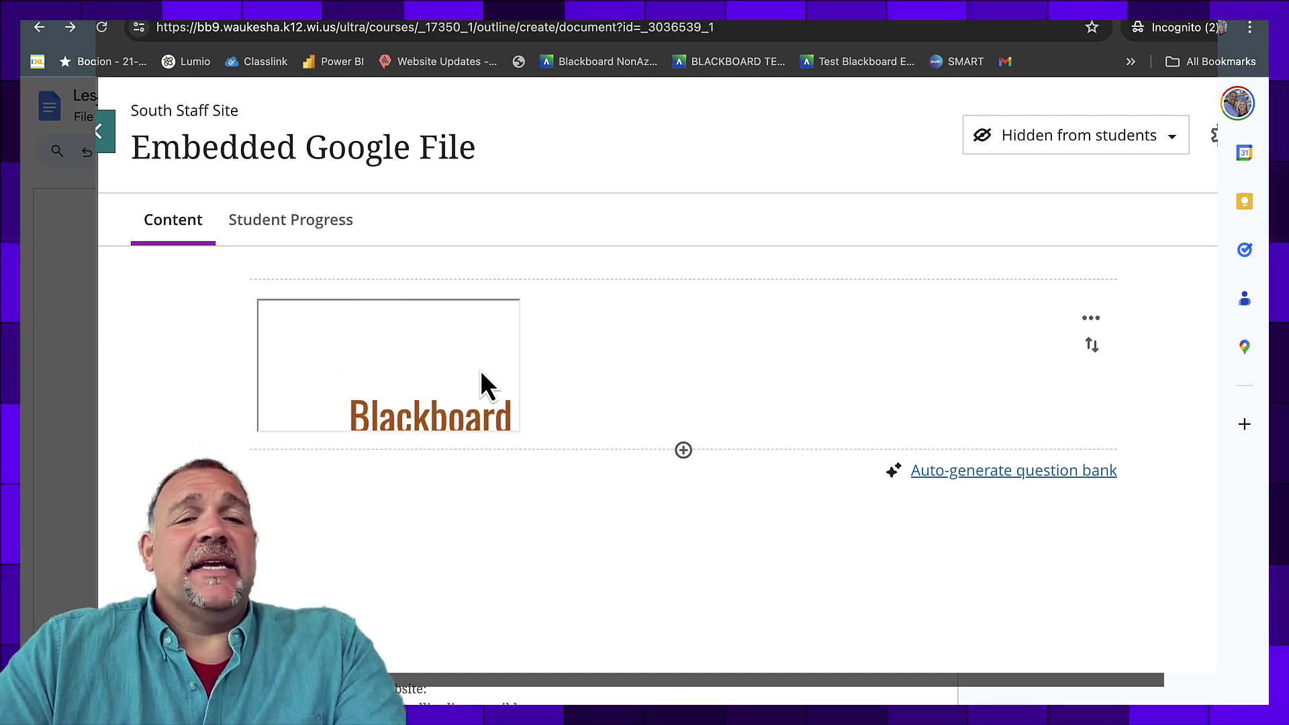
scroll(482, 373, "down", 3)
scroll(481, 373, "down", 5)
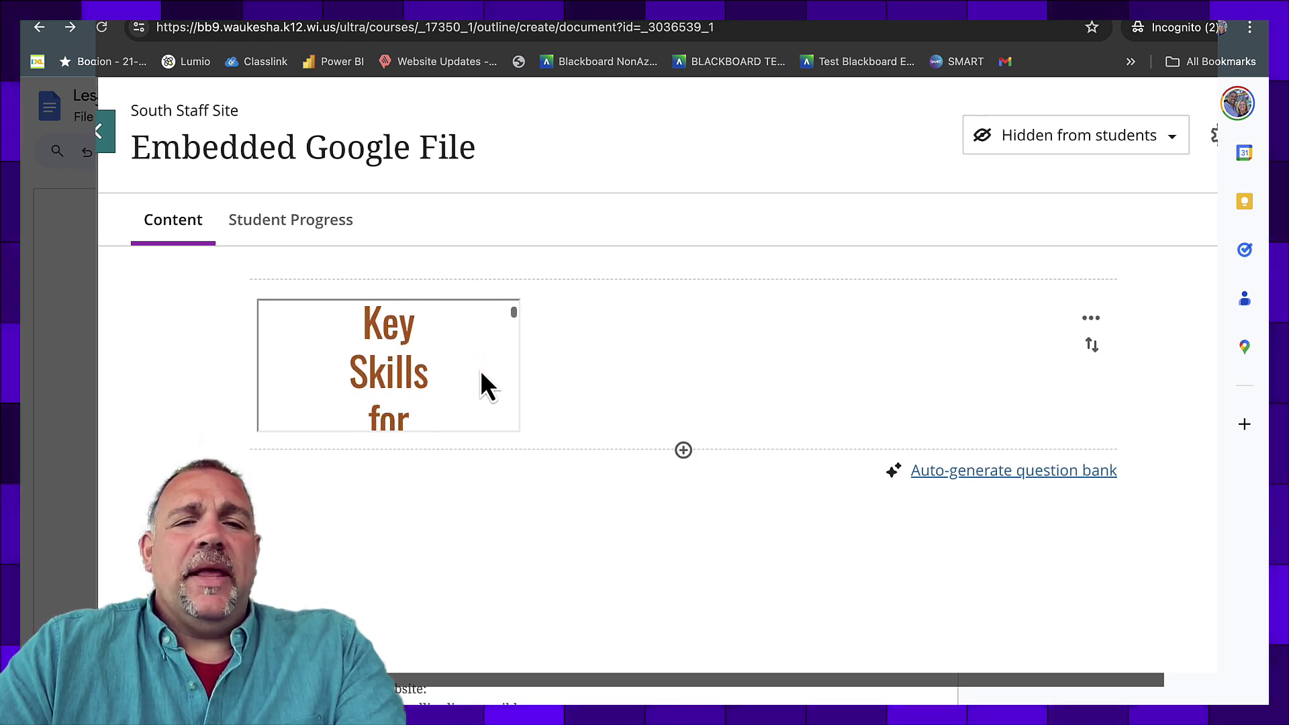
scroll(472, 356, "up", 8)
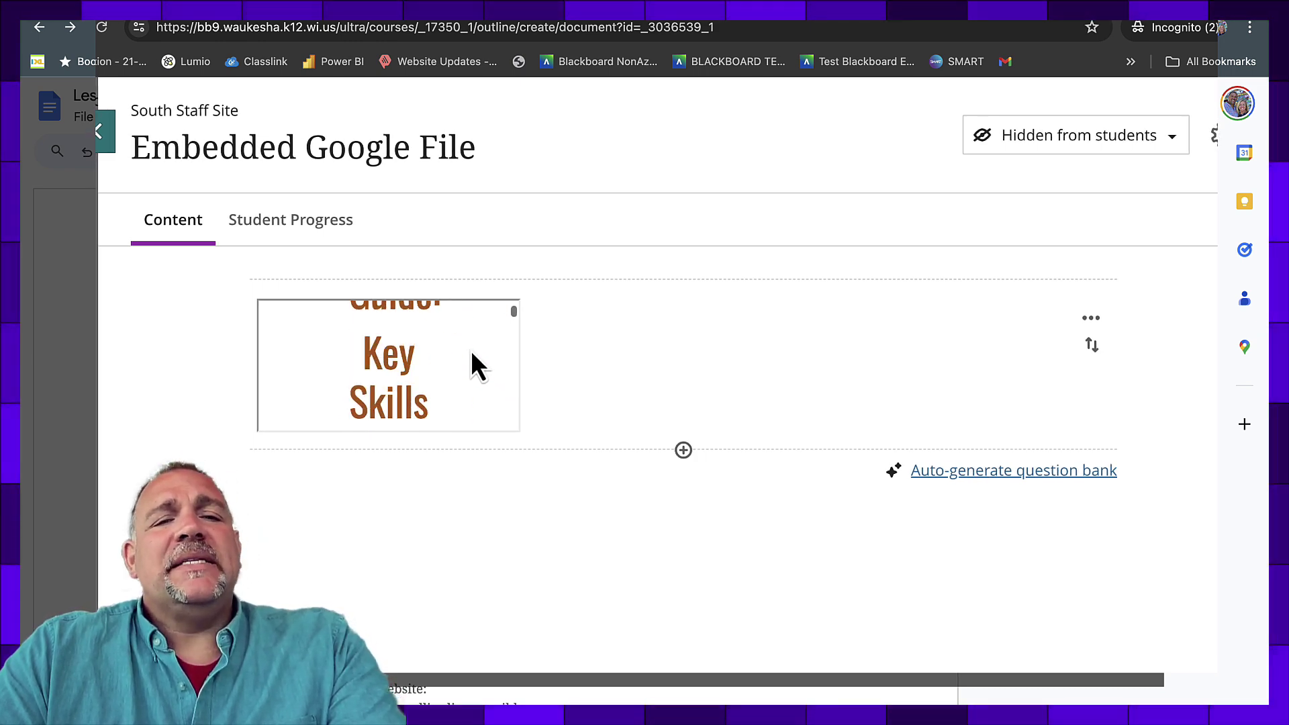
scroll(472, 356, "down", 8)
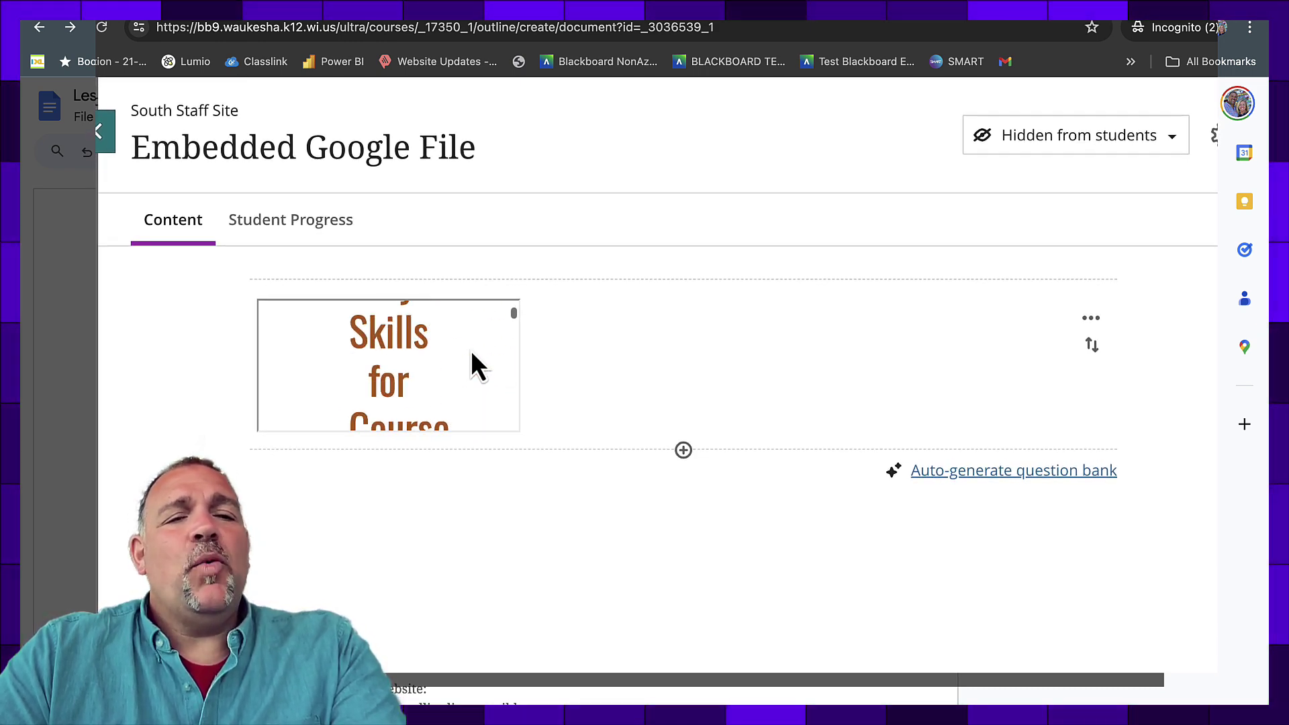
scroll(472, 356, "down", 8)
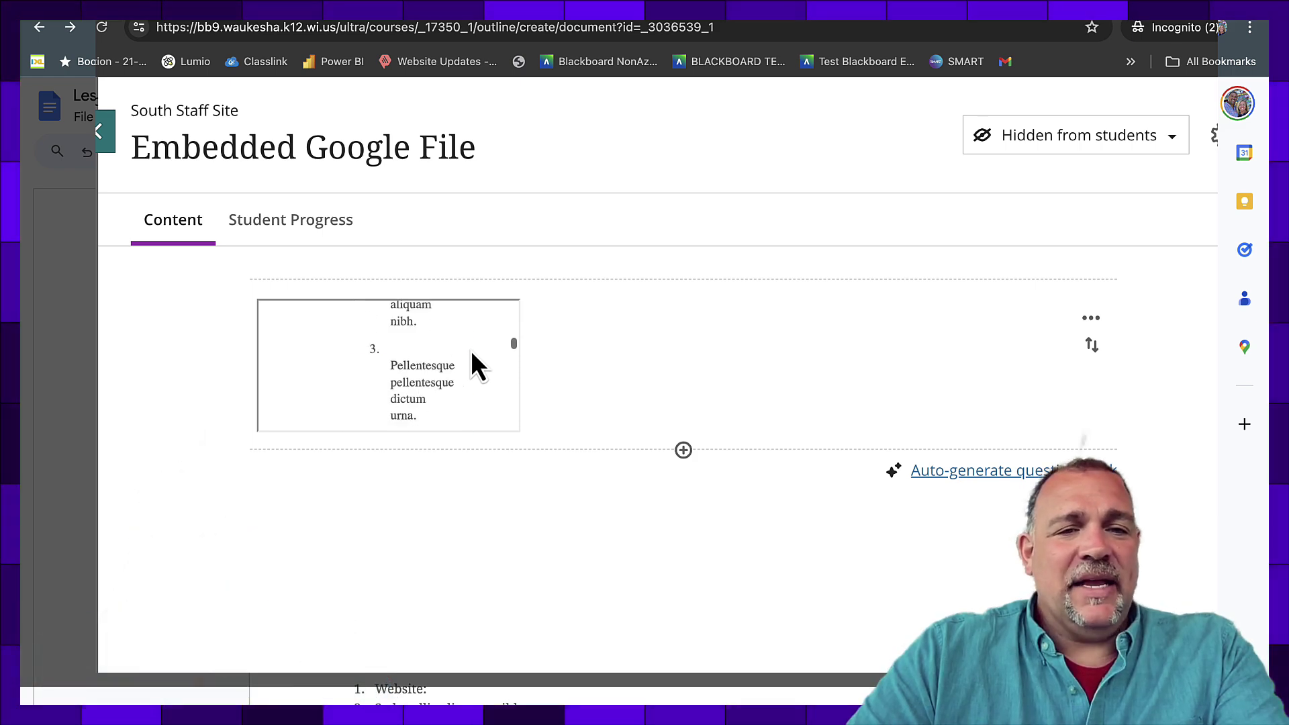
scroll(472, 356, "up", 15)
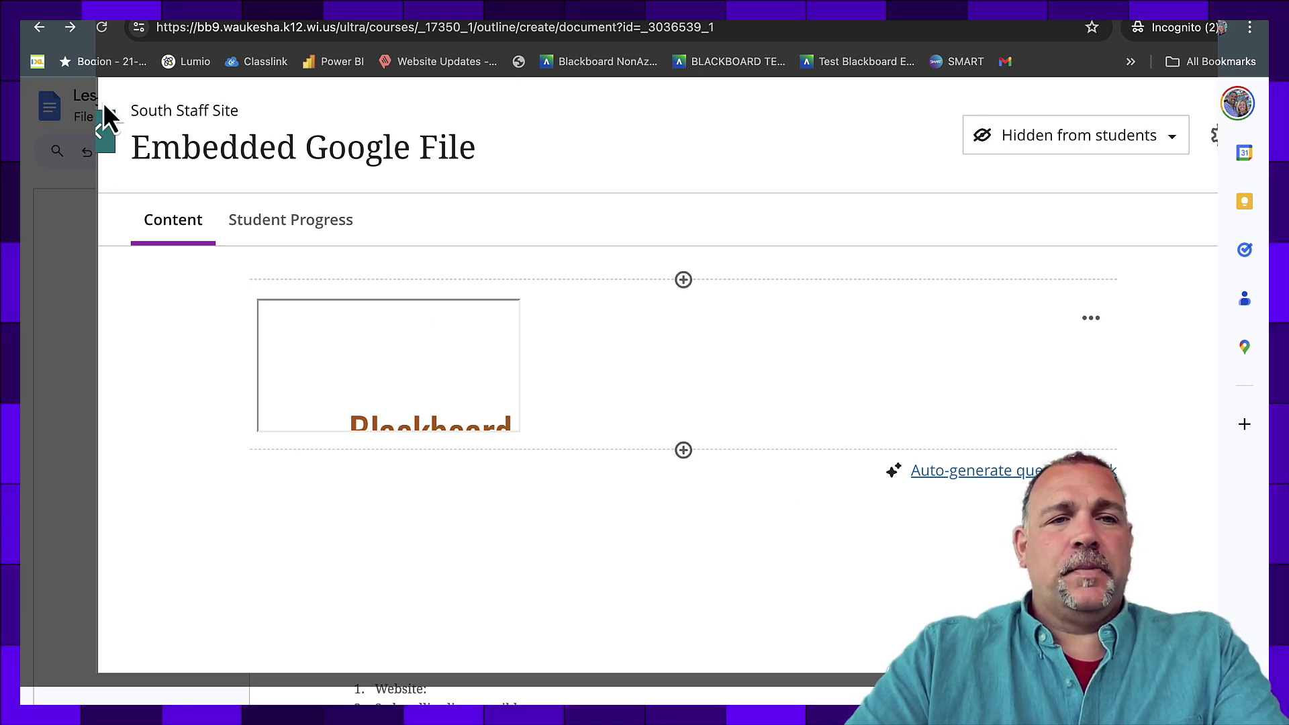
Step: Copy the width='100%' height='1000' code from Adding Embed Code Size, then close it
left_click(112, 139)
scroll(538, 433, "down", 4)
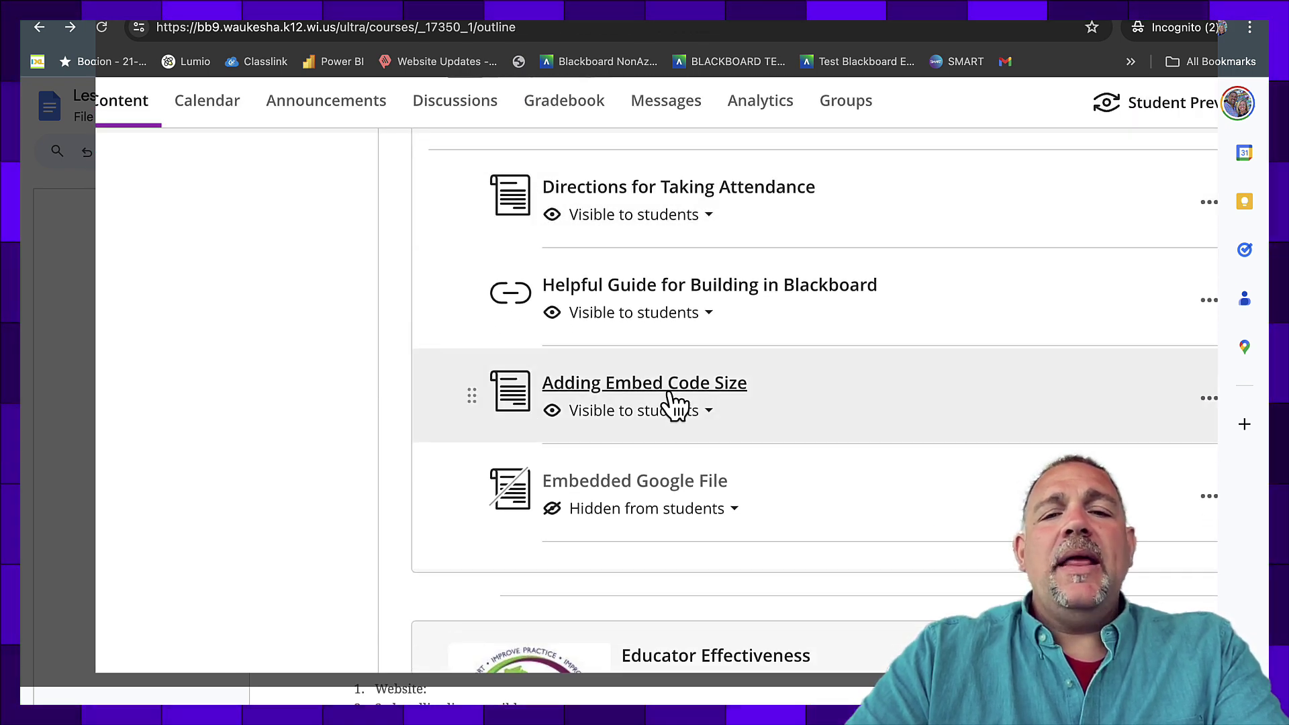
left_click(670, 395)
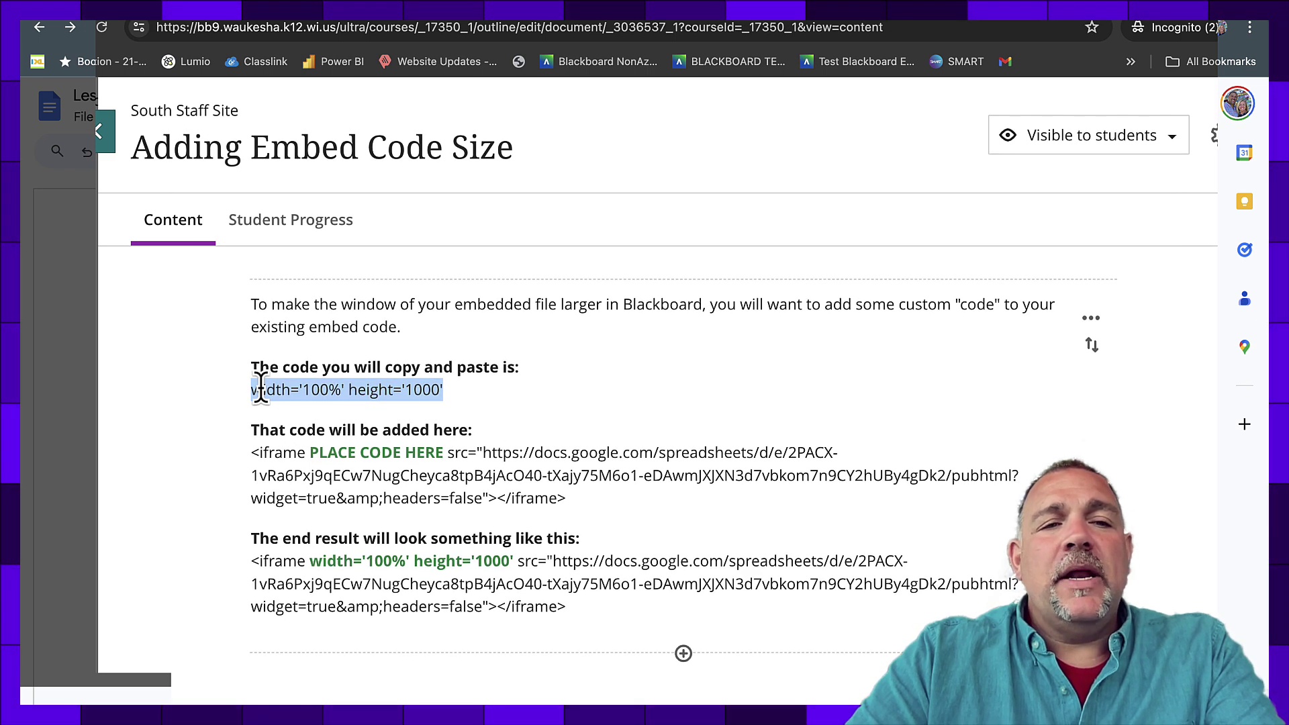
left_click_drag(251, 391, 300, 389)
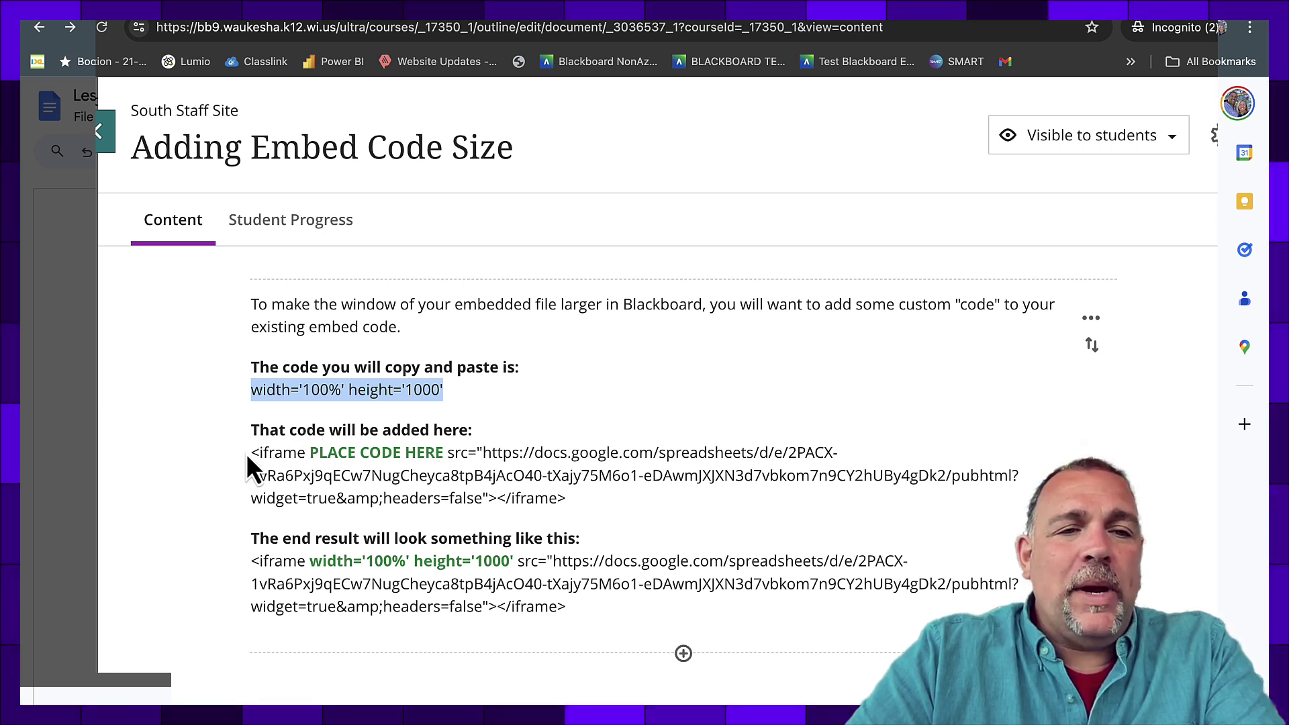
left_click(313, 454)
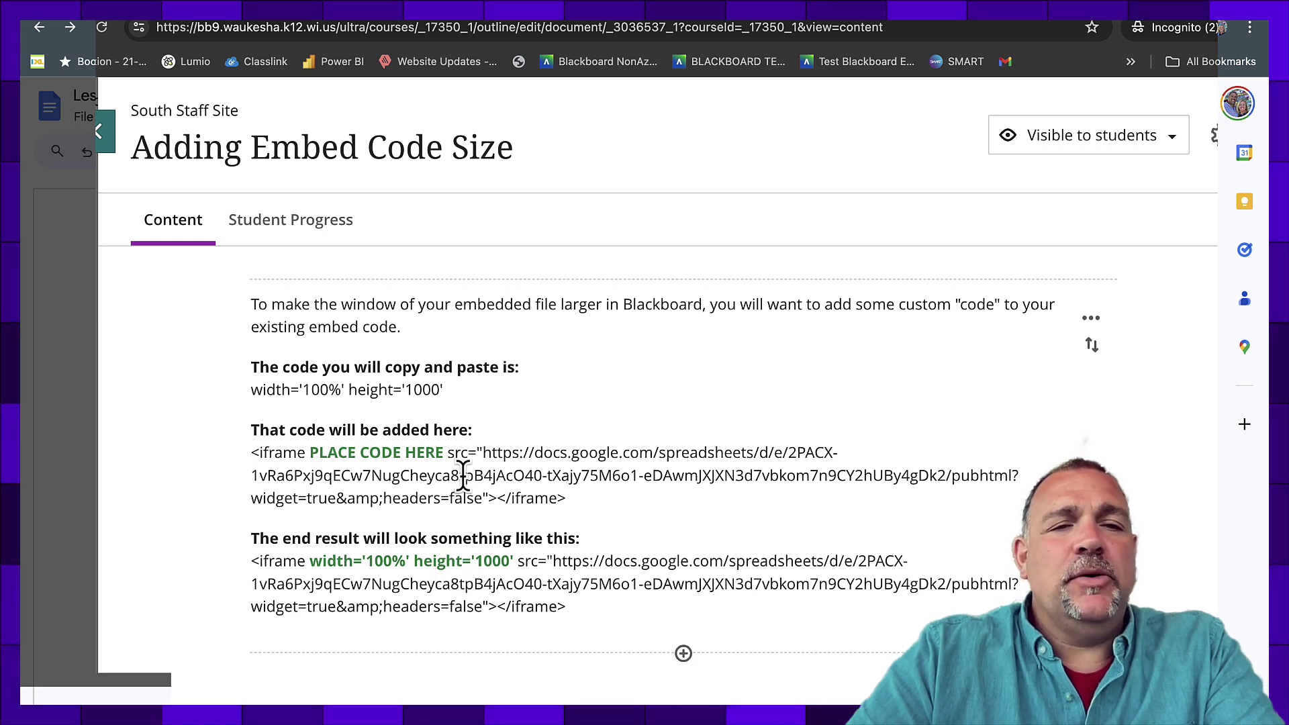
left_click_drag(241, 408, 242, 397)
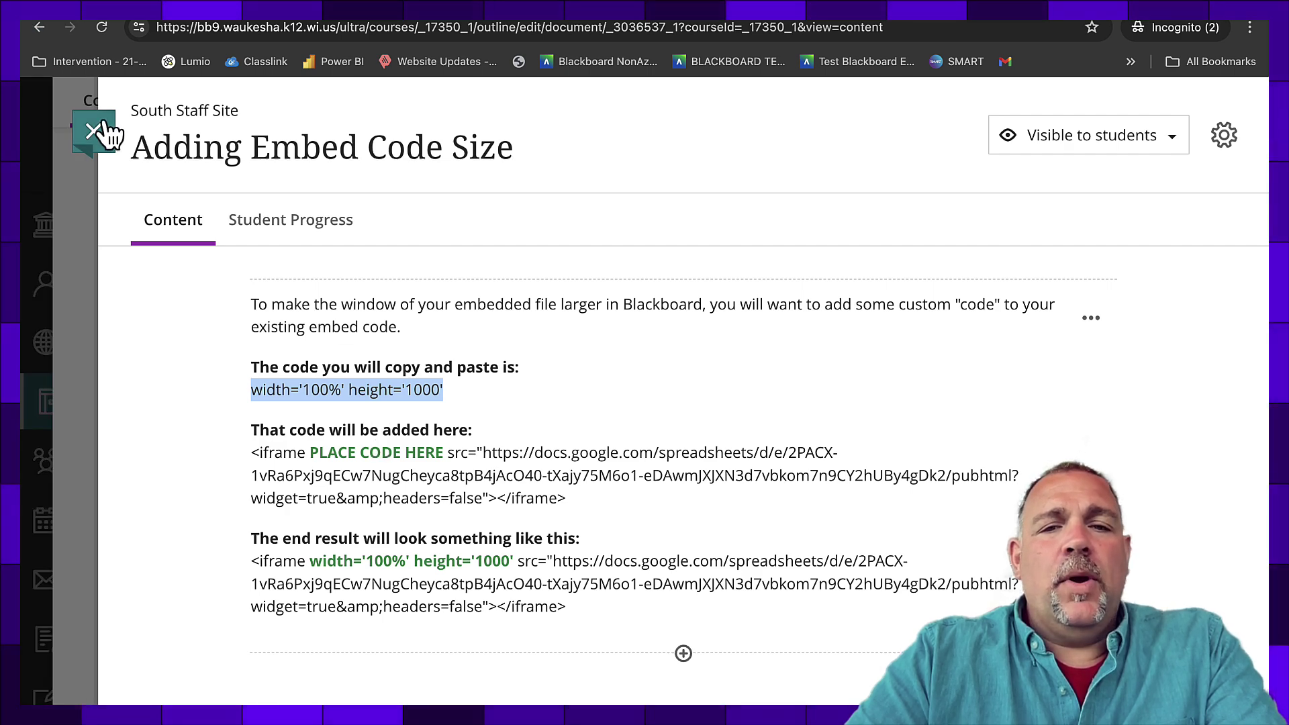
left_click(99, 129)
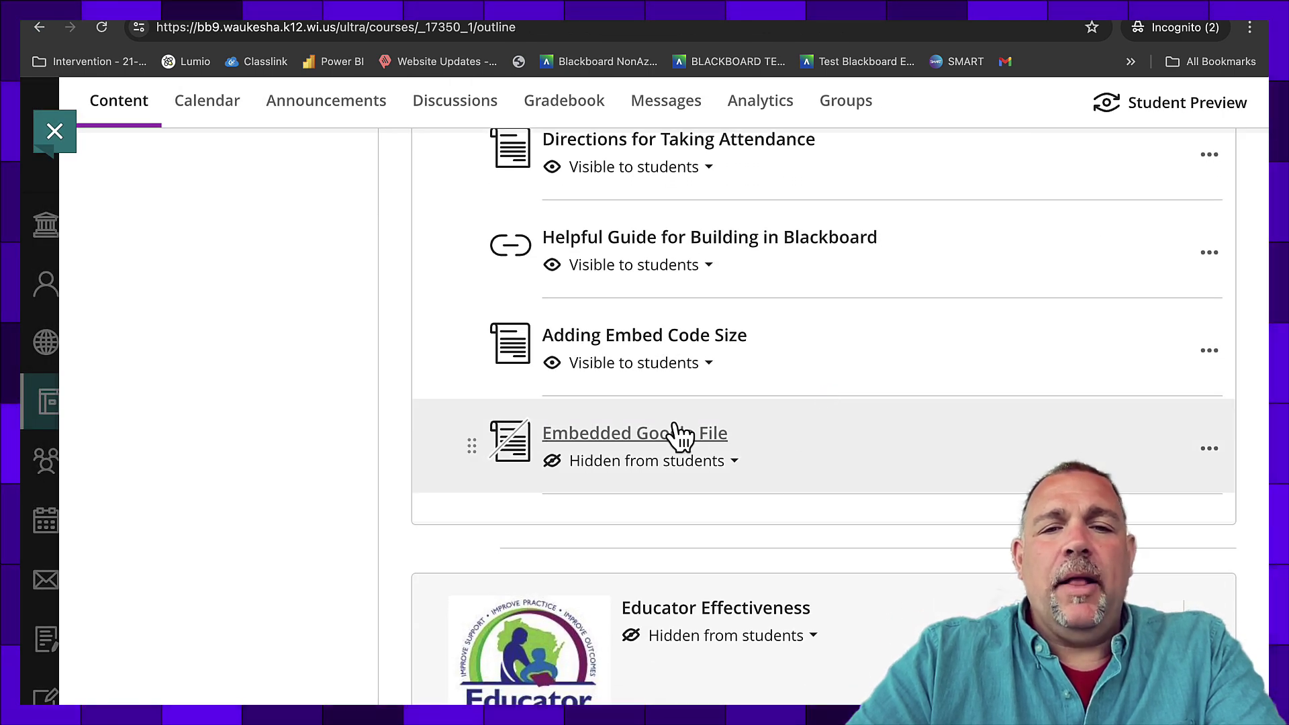
Step: Edit Embedded Google File's embed block, adding width='100%' height='1000' to the iframe tag
left_click(1211, 451)
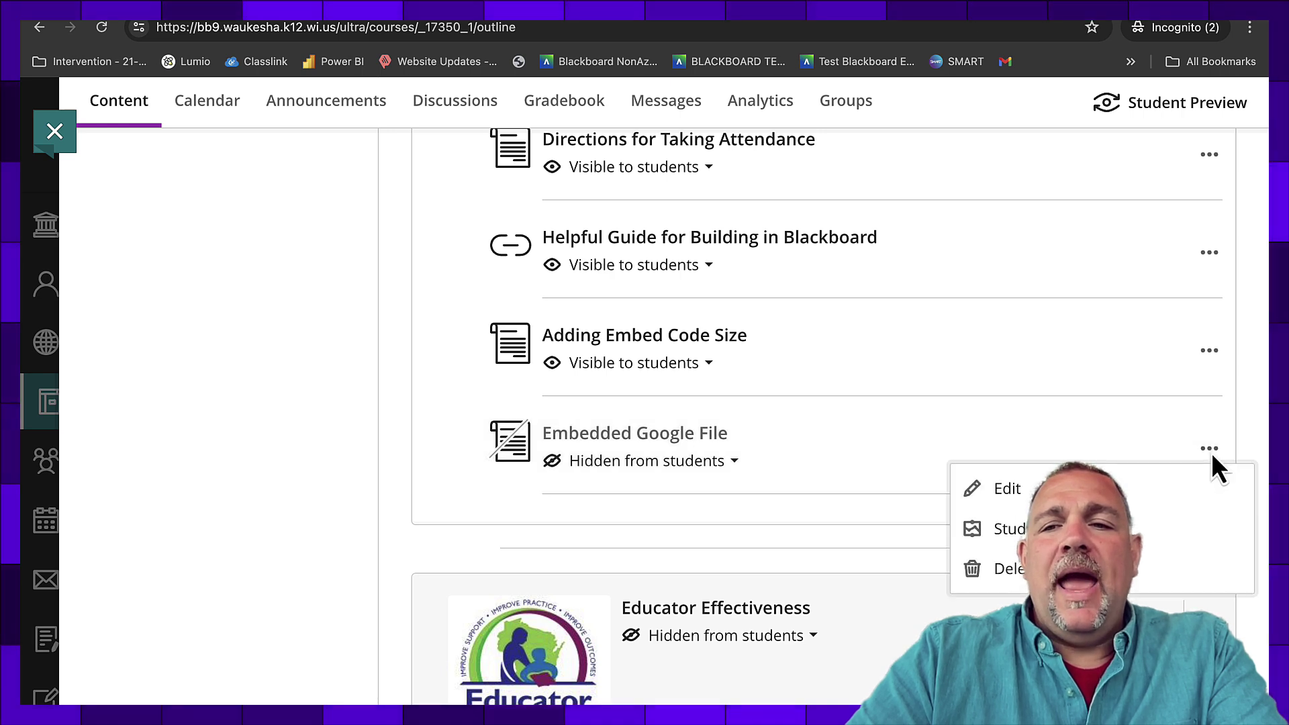
left_click(1180, 489)
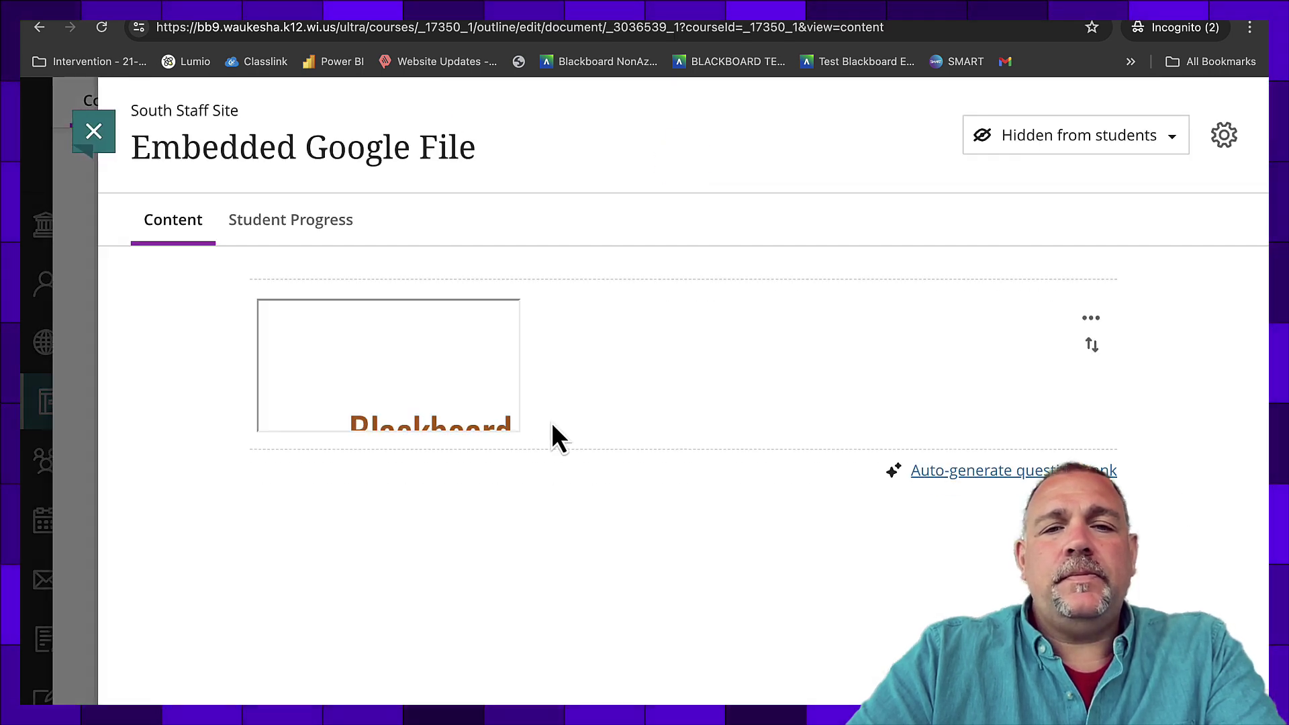
left_click(1091, 318)
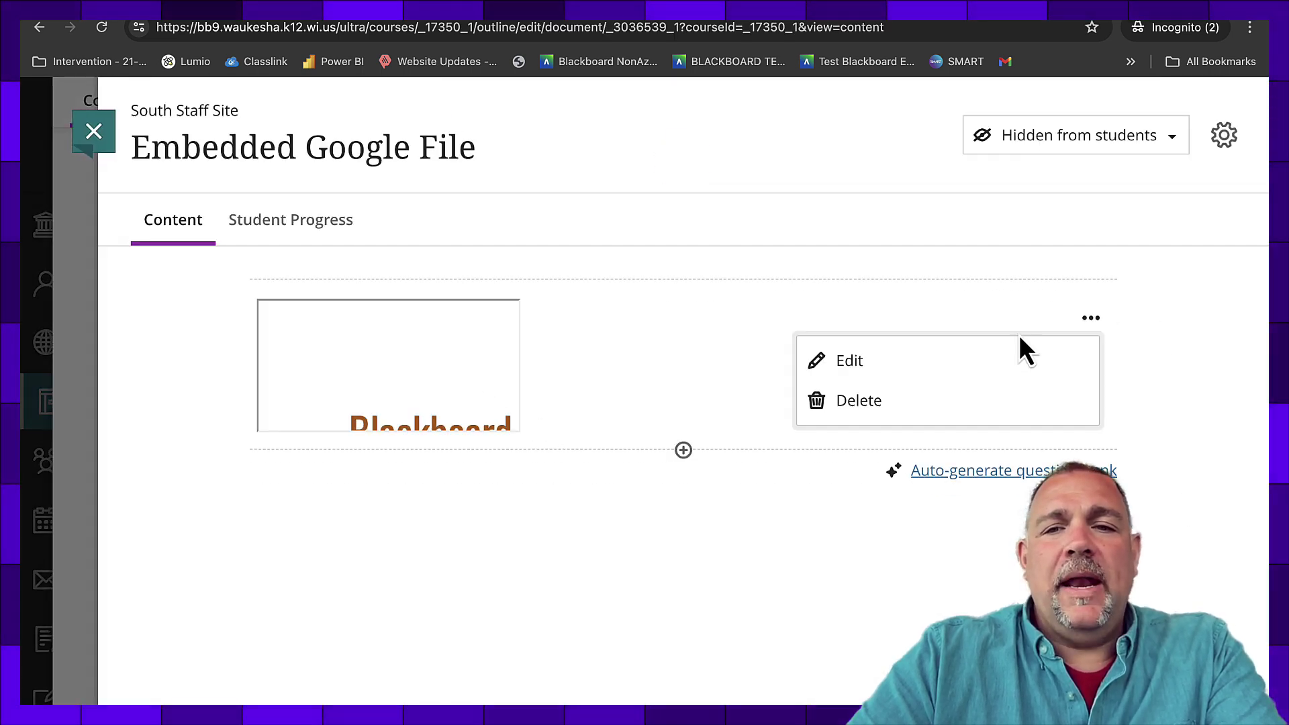
left_click(1009, 364)
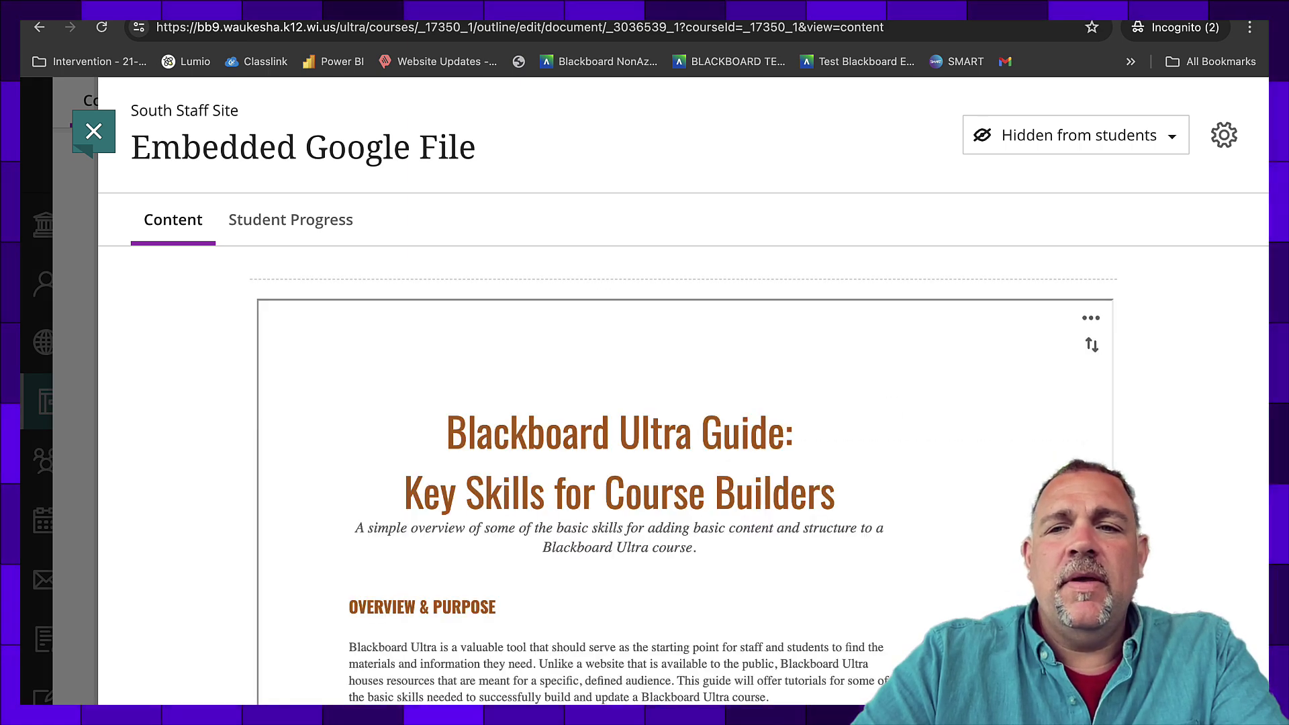
scroll(1223, 517, "down", 8)
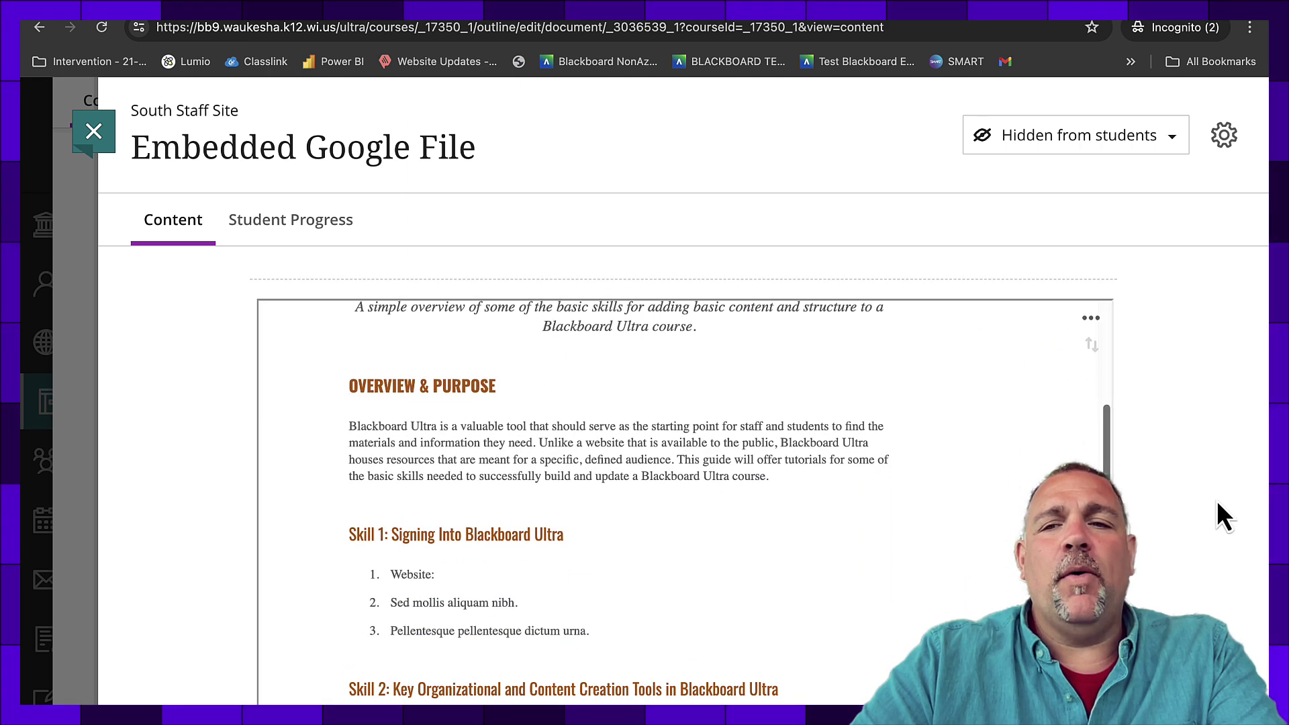
scroll(715, 421, "down", 12)
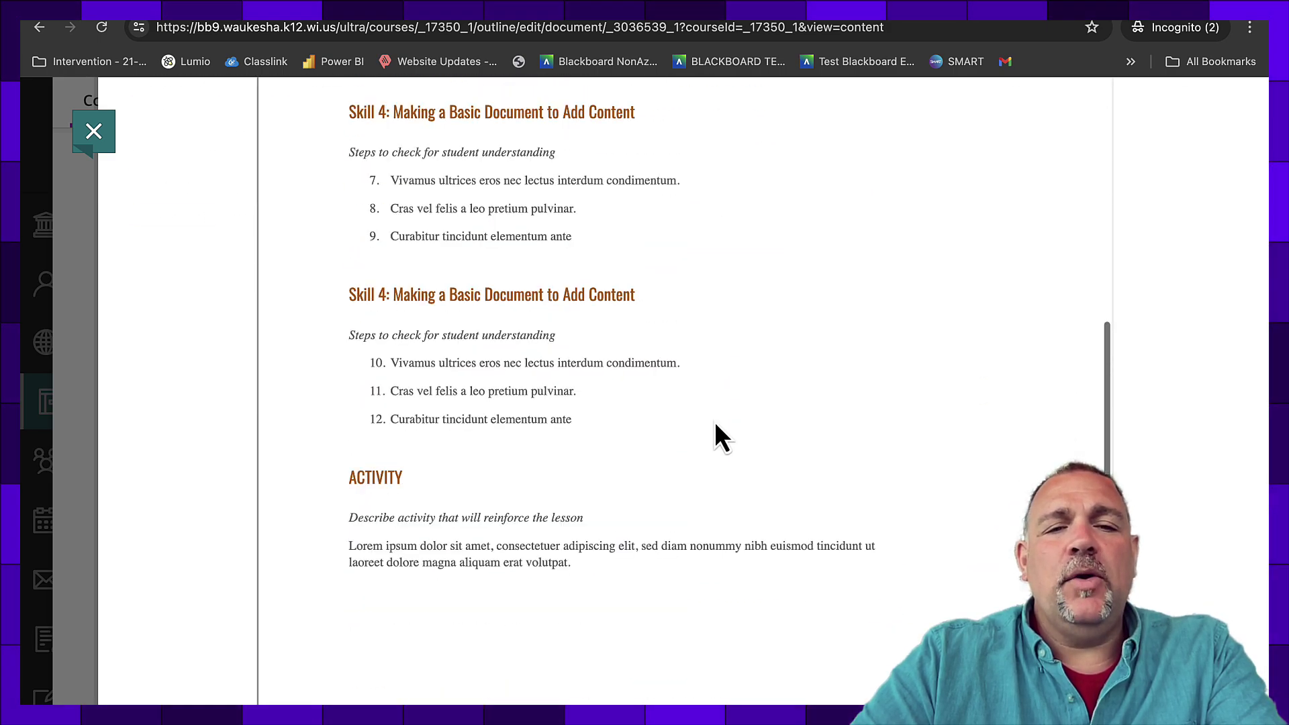
scroll(715, 421, "up", 6)
scroll(714, 435, "up", 15)
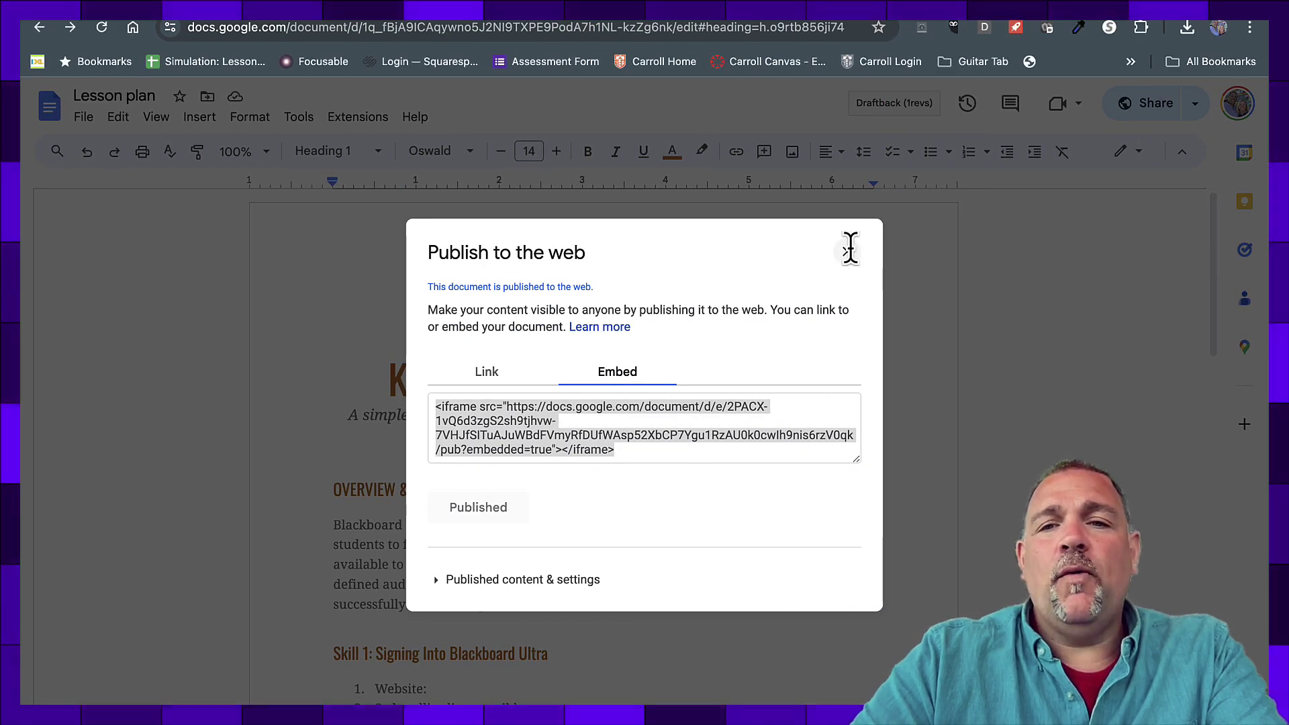
Step: Dismiss Publish to web and type a short new line beneath the Lesson plan subtitle
left_click(849, 251)
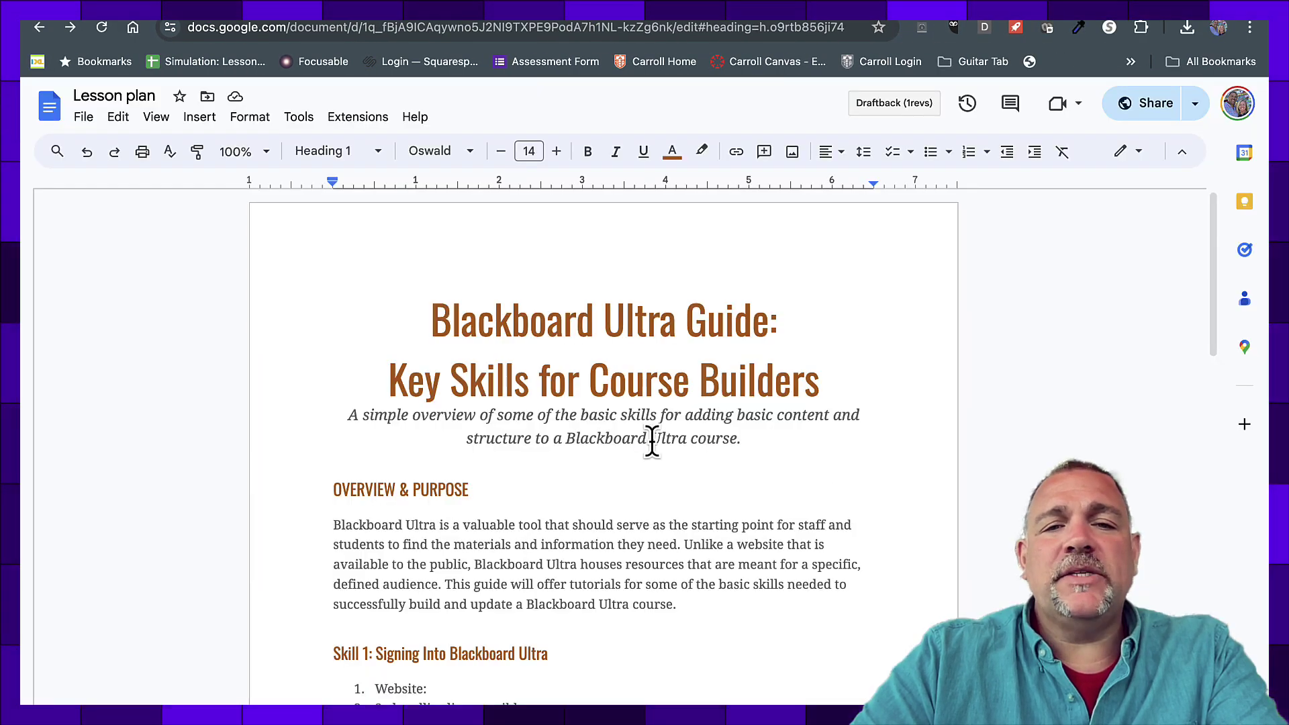
left_click(762, 442)
key("Return")
type("F")
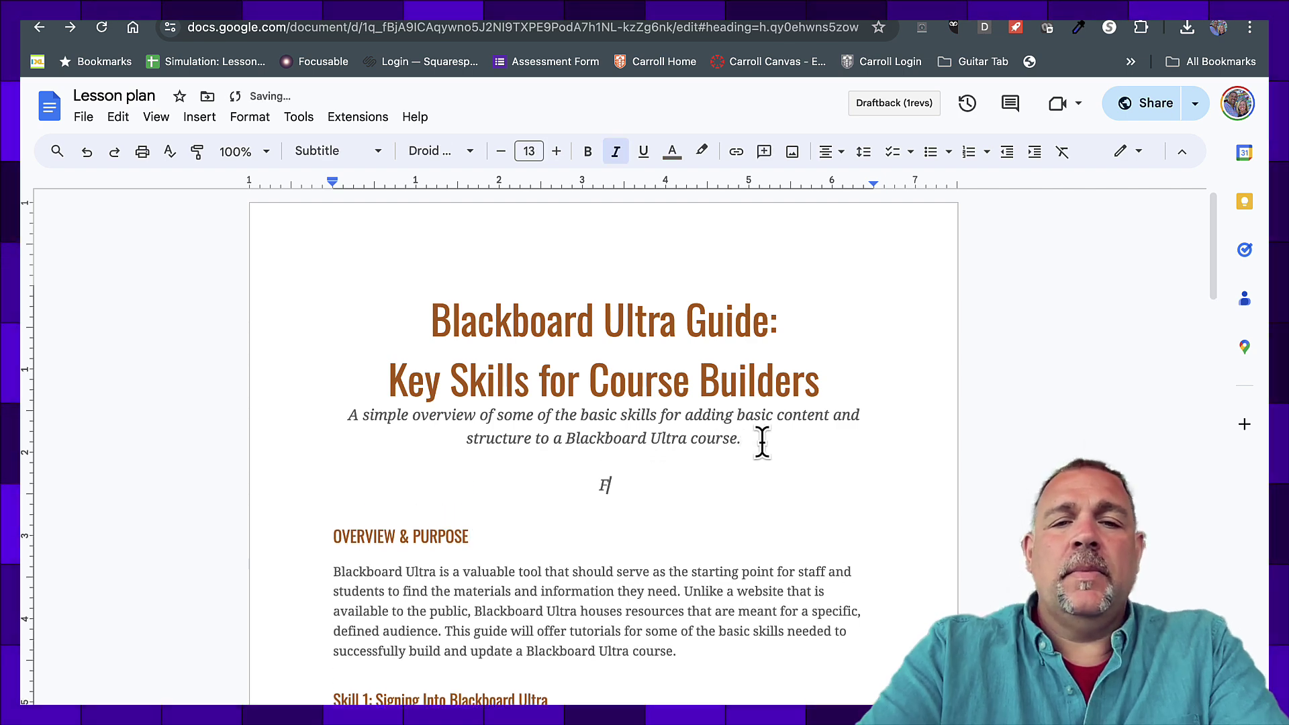
type("HGANG")
key("BackSpace")
key("BackSpace")
key("BackSpace")
type("A")
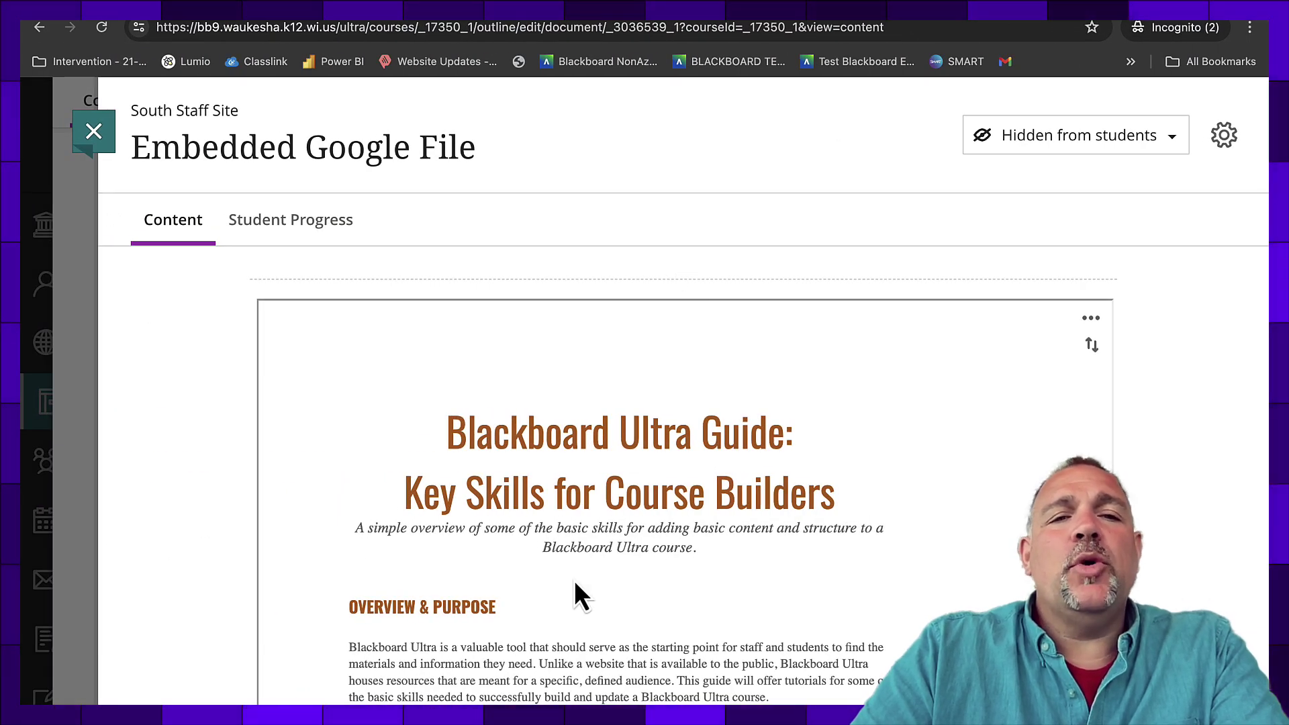
Step: Close Embedded Google File, exit South Staff Site, and scroll through the Classes course cards
left_click(87, 138)
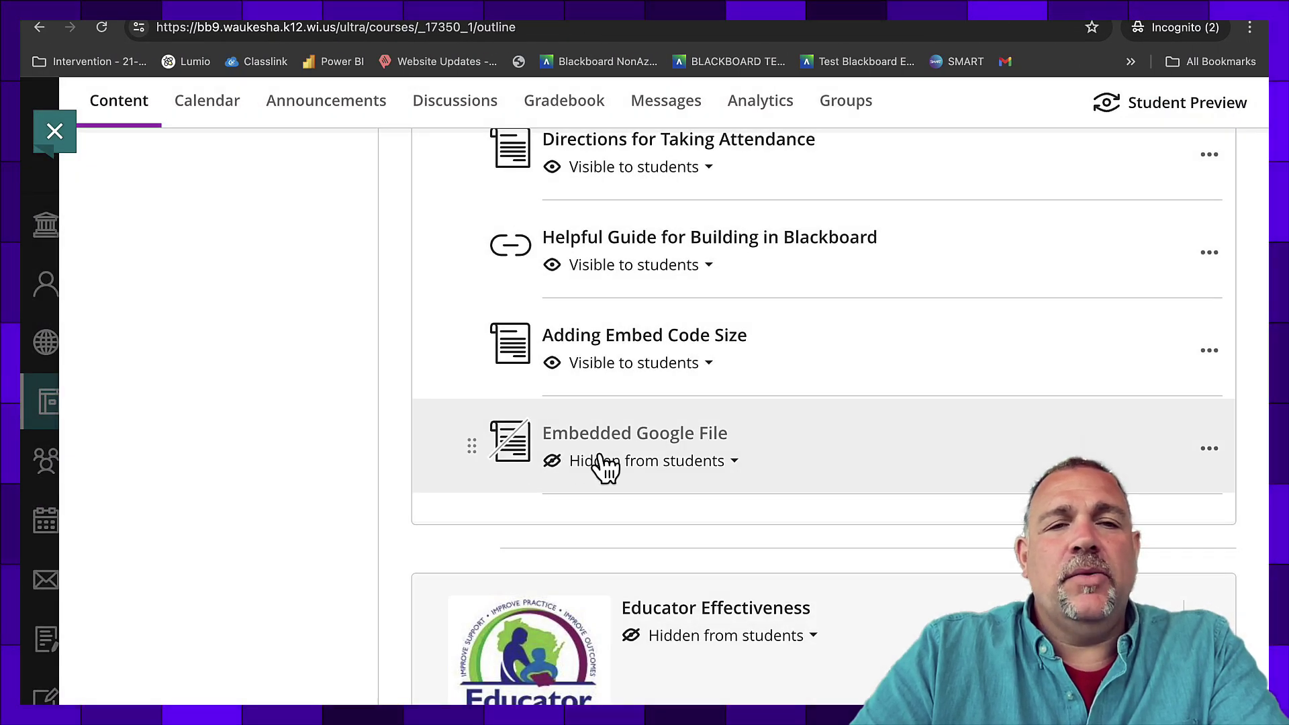
left_click(60, 129)
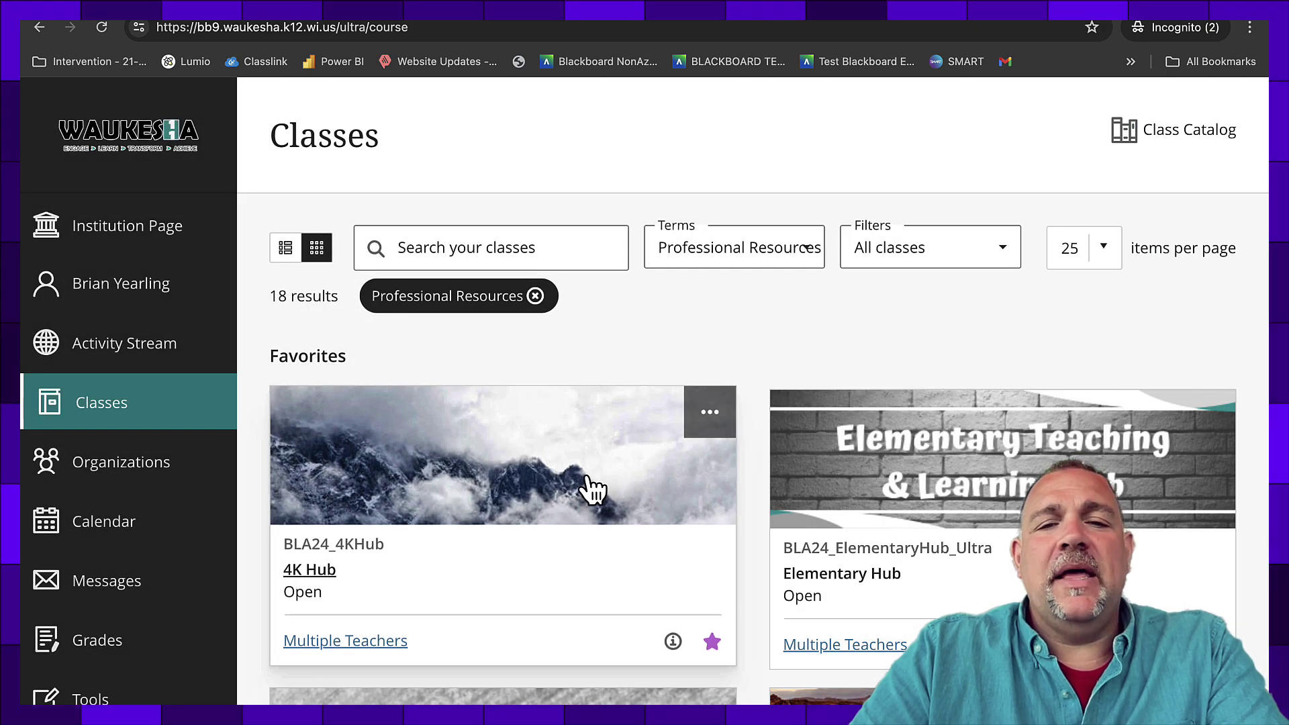
scroll(591, 490, "down", 1)
scroll(591, 490, "down", 3)
scroll(591, 490, "up", 3)
scroll(590, 490, "down", 5)
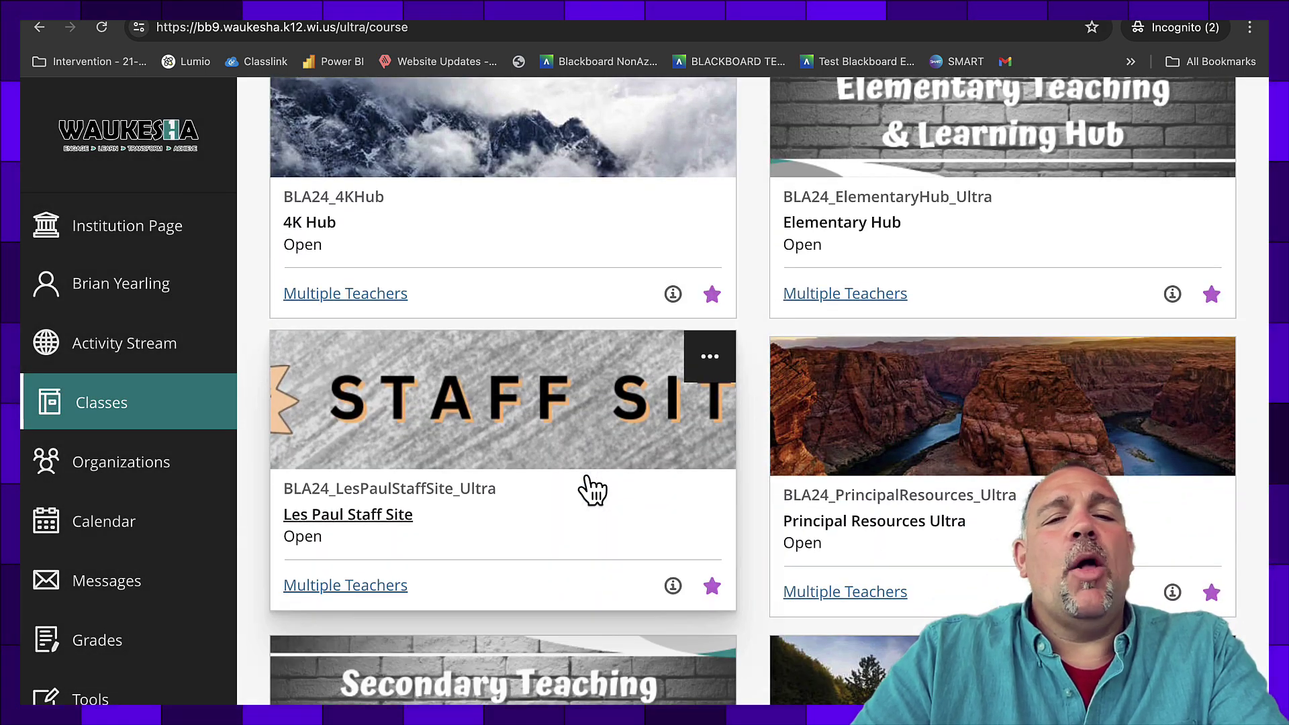
scroll(592, 490, "down", 8)
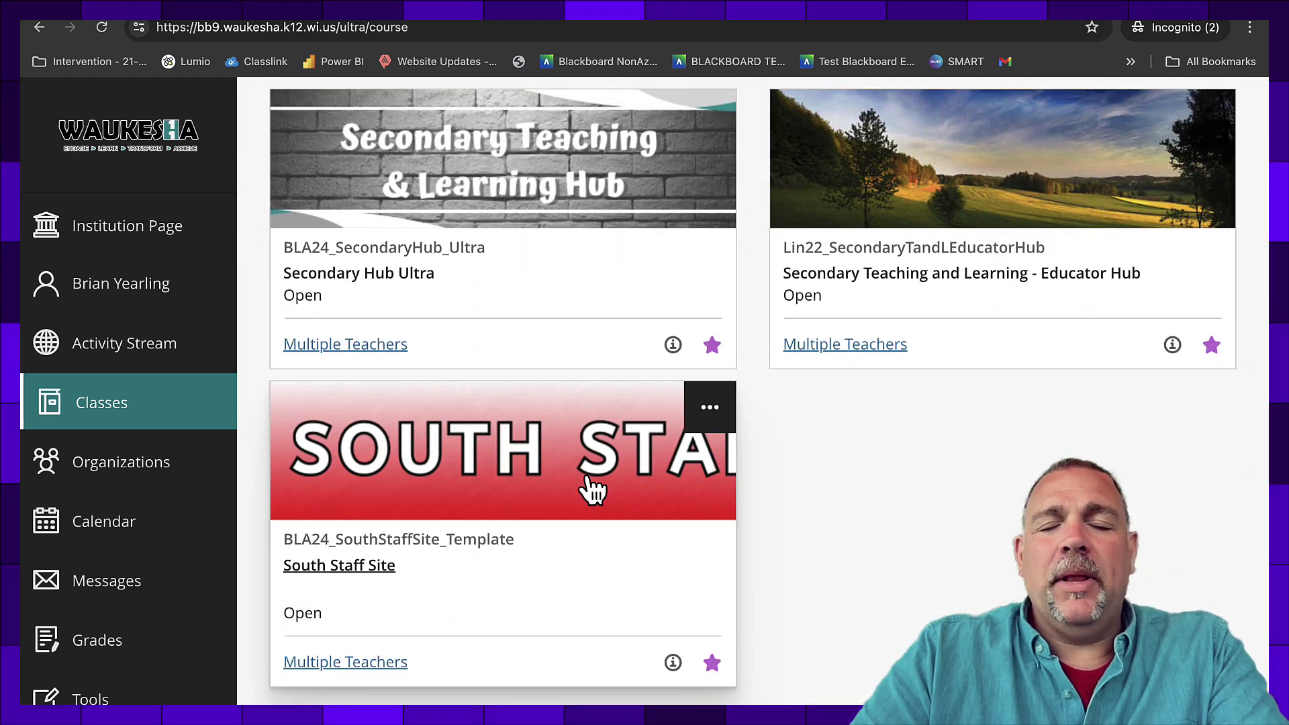